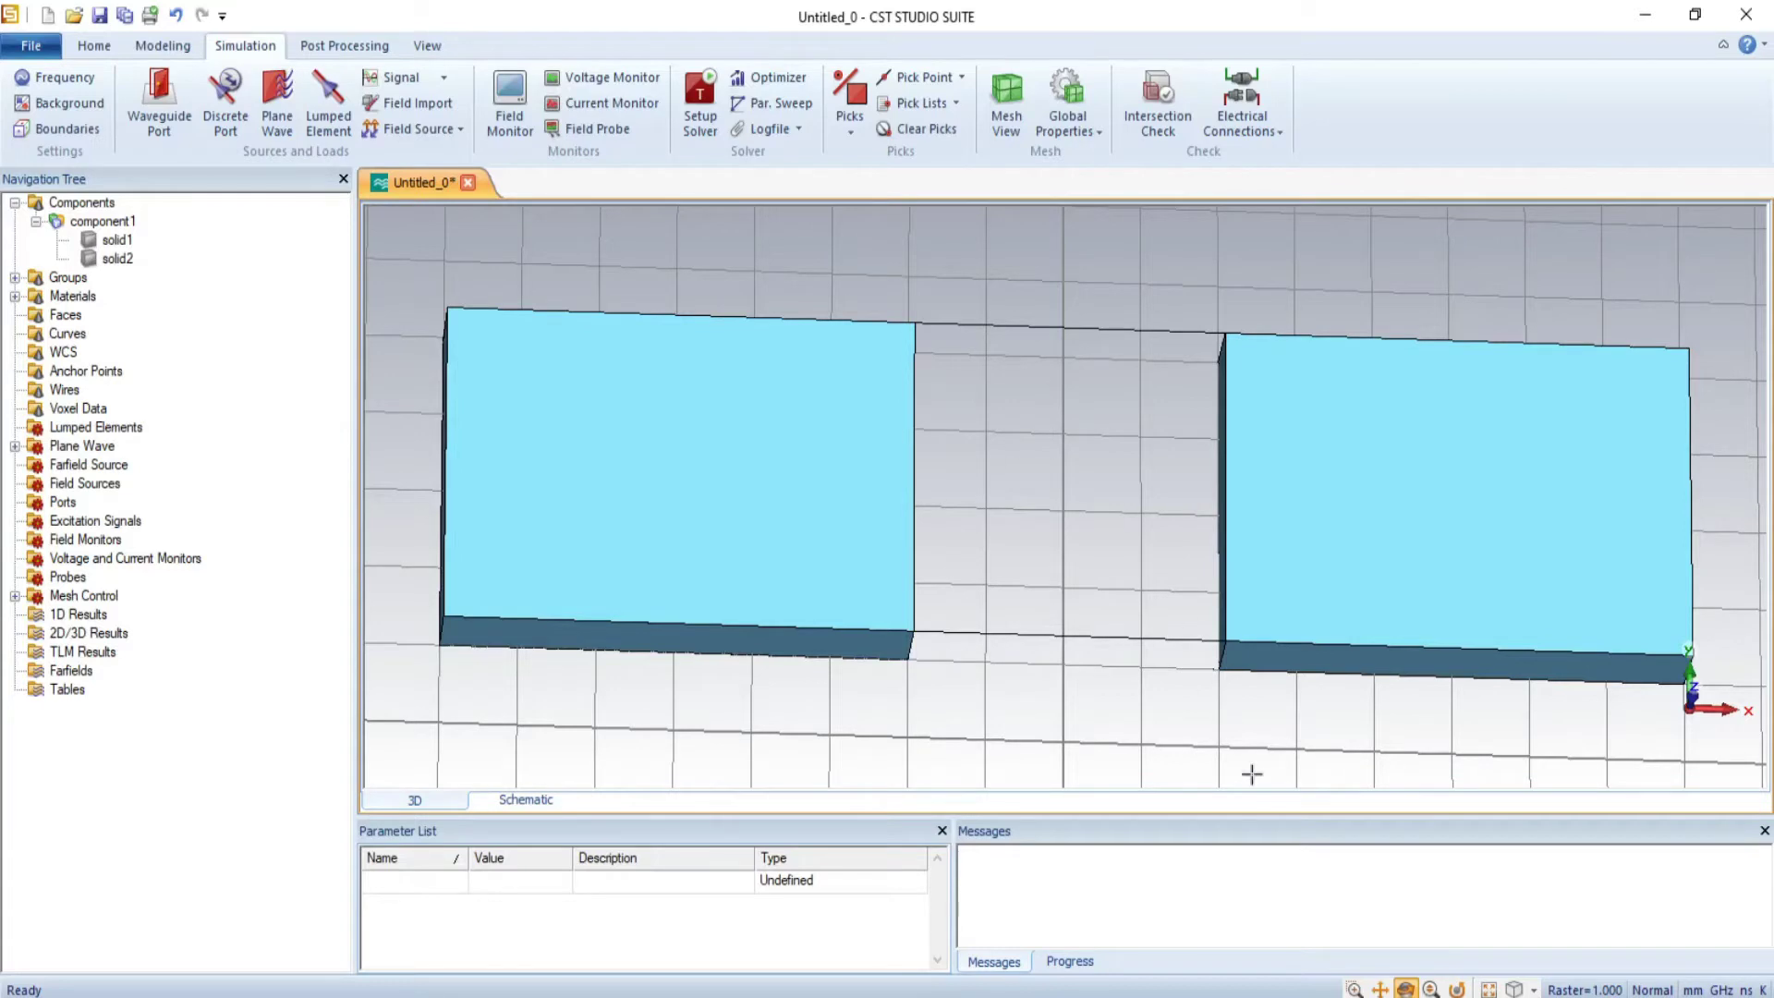
Step: Set the view to Front, then orbit around the two blocks to inspect their shape
left_click(1520, 990)
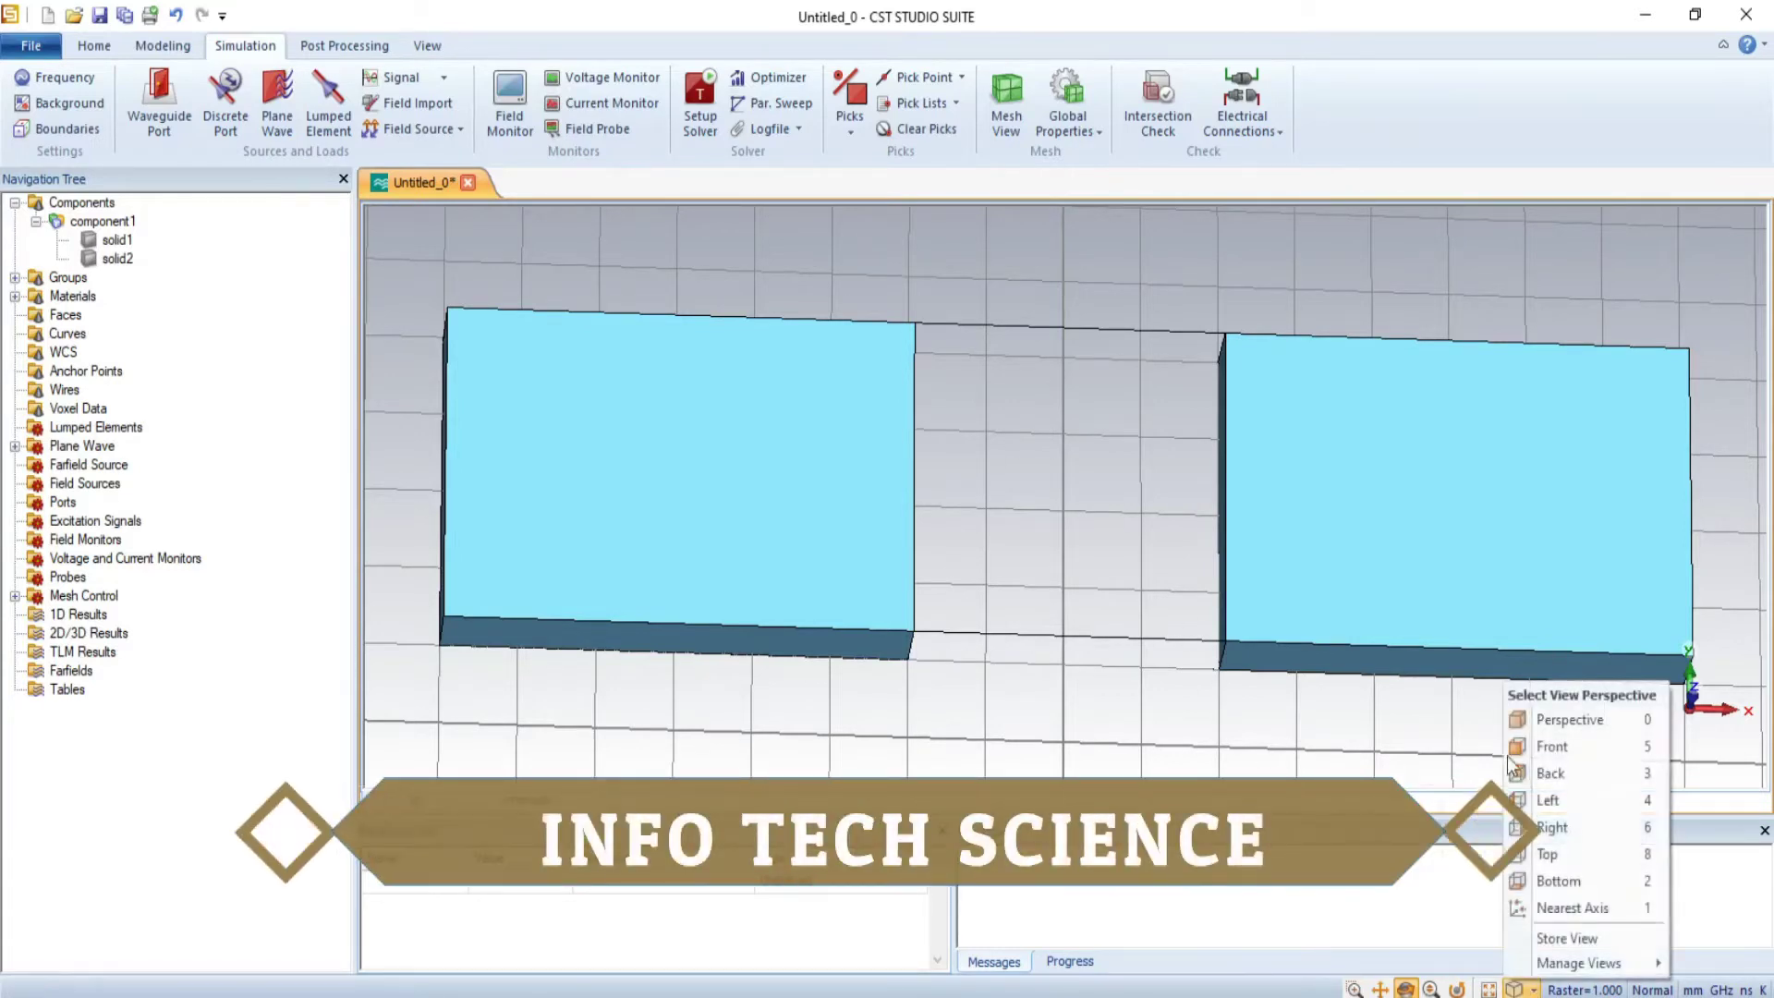
left_click(1551, 745)
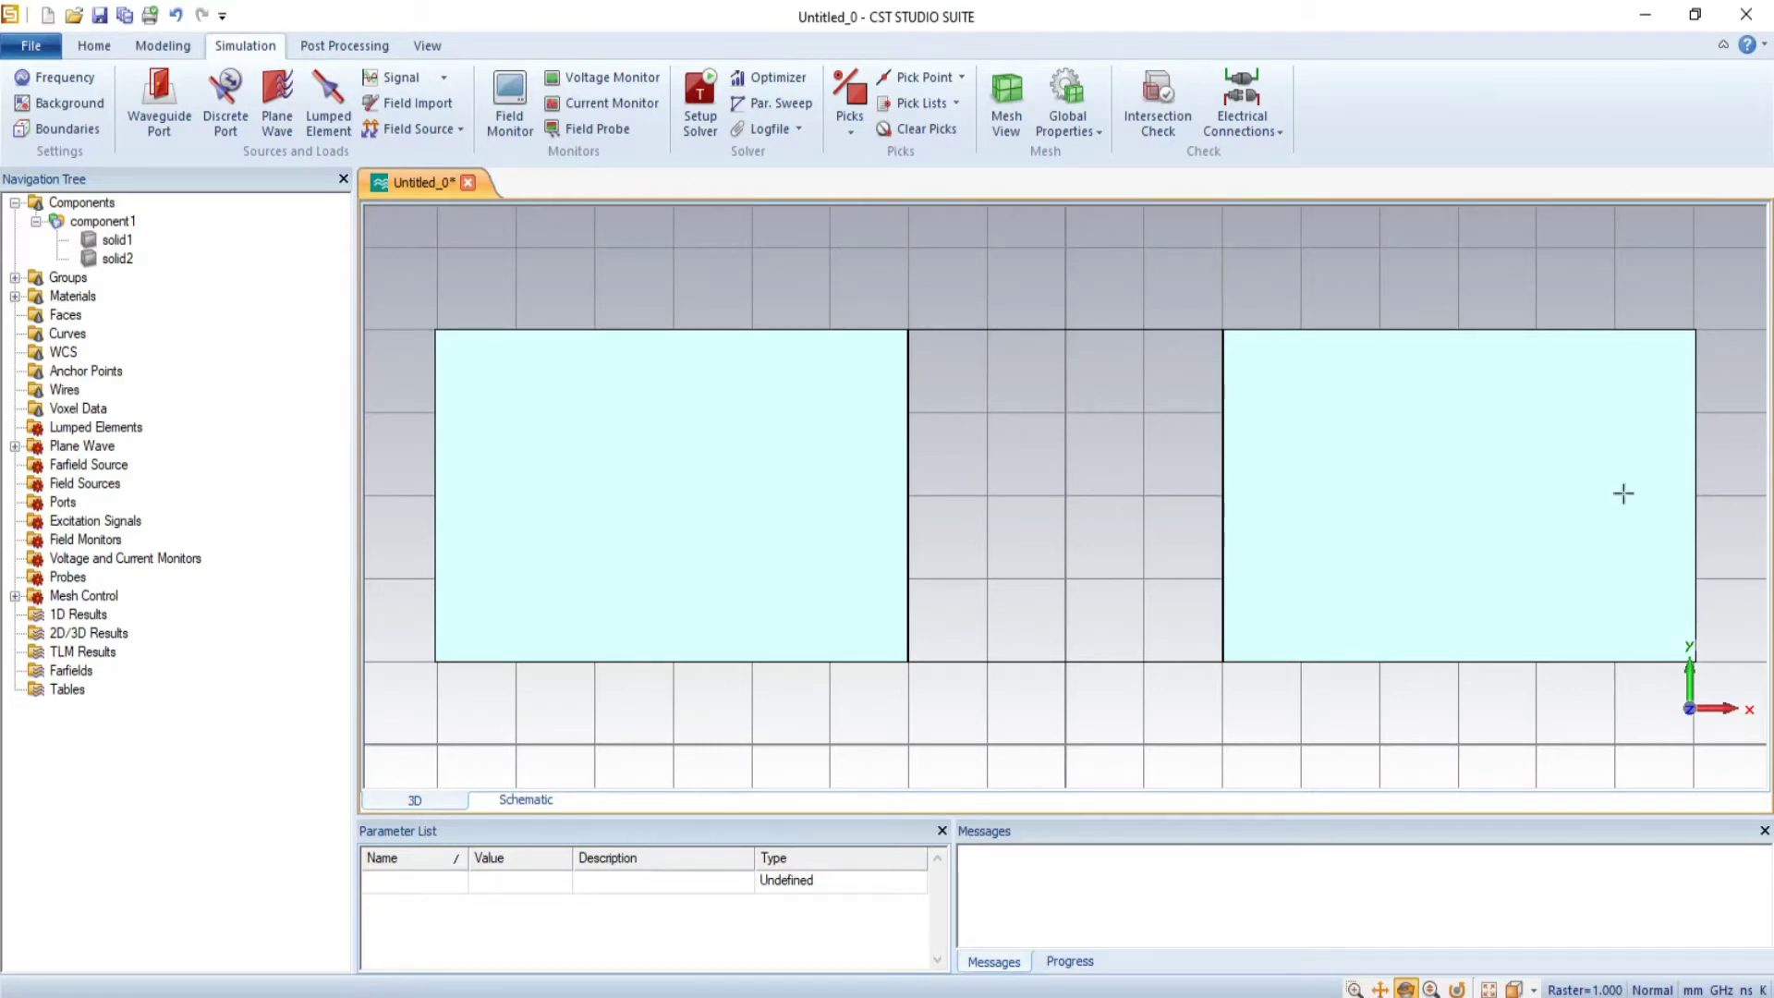
left_click(1406, 988)
left_click_drag(1066, 718, 1075, 259)
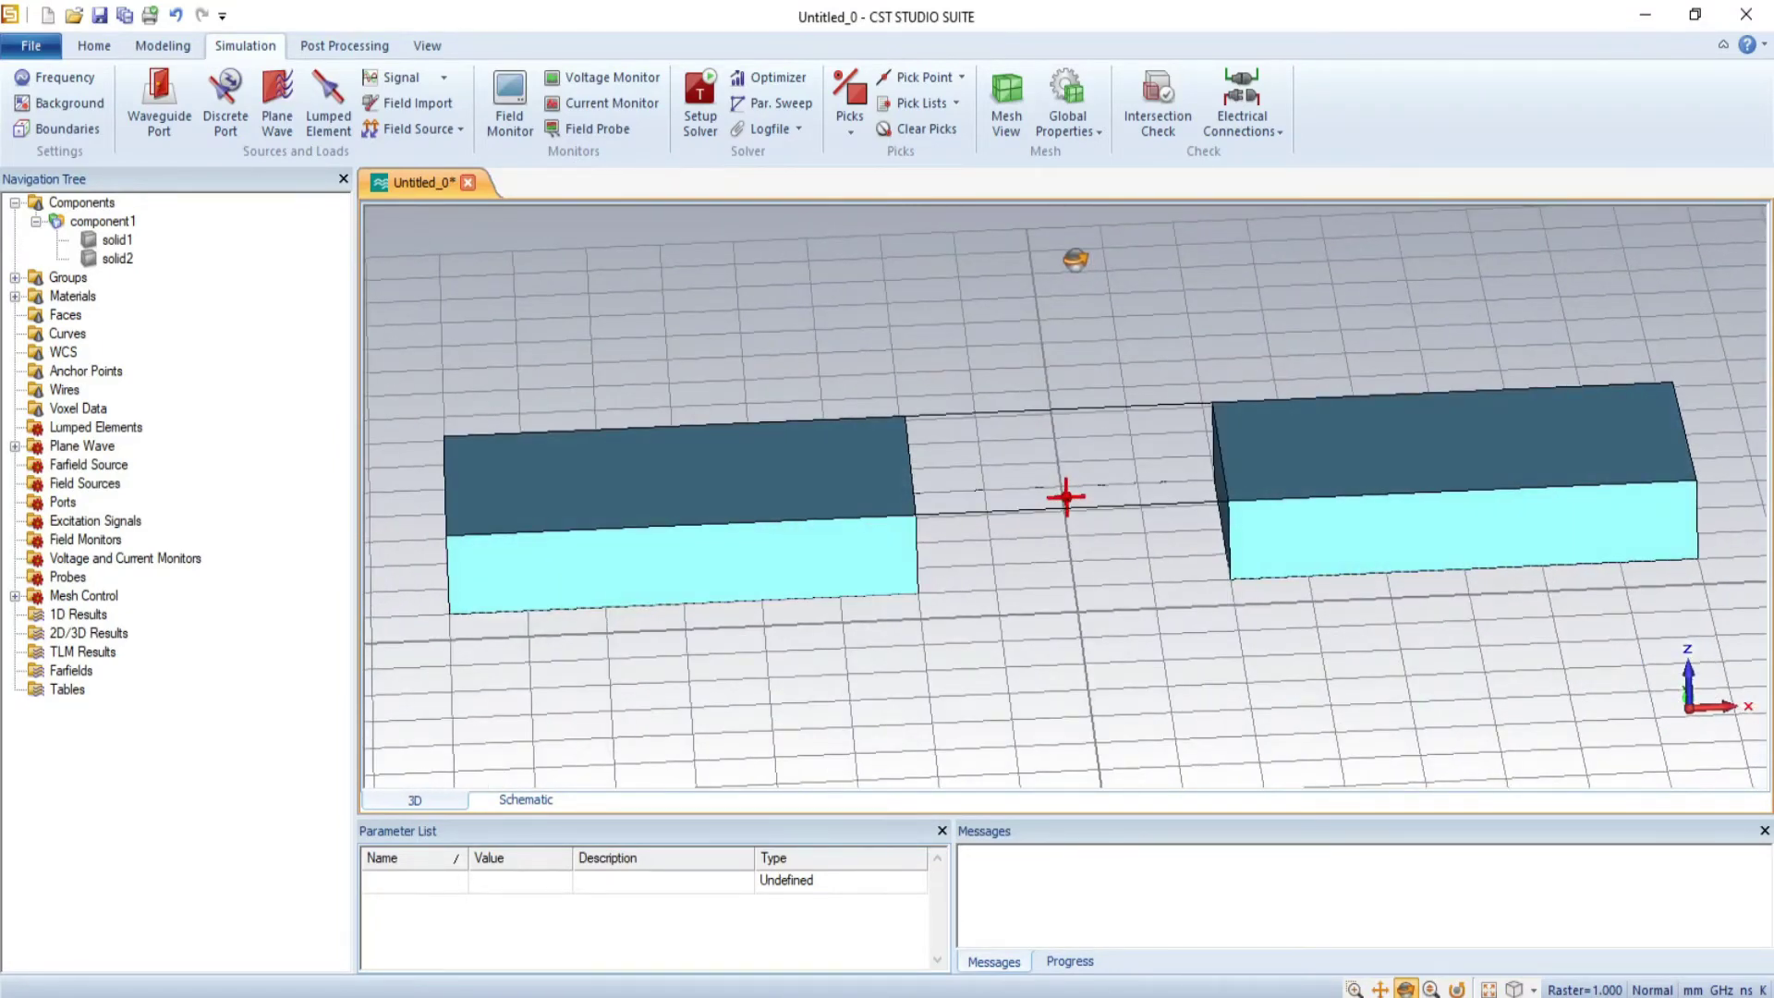
mouse_move(1075, 260)
left_mouse_down()
mouse_move(1006, 384)
mouse_move(1006, 586)
mouse_move(1211, 269)
mouse_move(1274, 697)
mouse_move(1113, 634)
mouse_move(1267, 606)
mouse_move(1072, 609)
mouse_move(1069, 662)
mouse_move(1093, 591)
mouse_move(1077, 578)
mouse_move(1065, 669)
left_mouse_up()
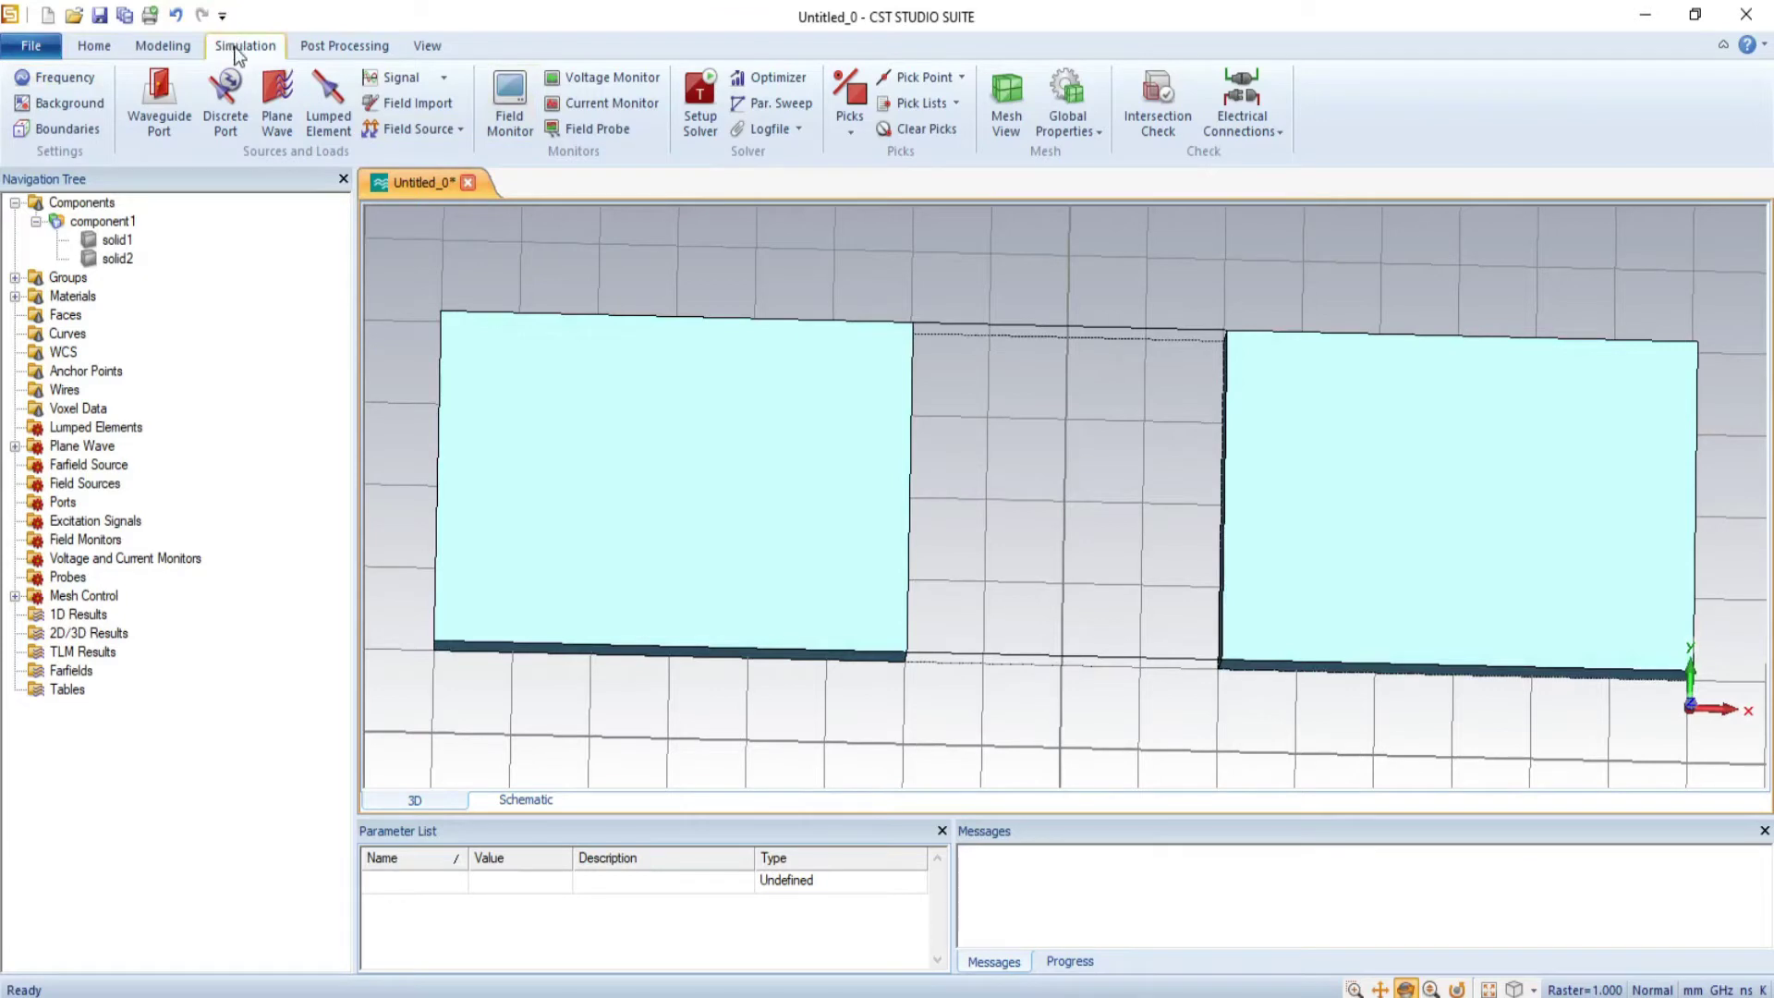
left_click(332, 104)
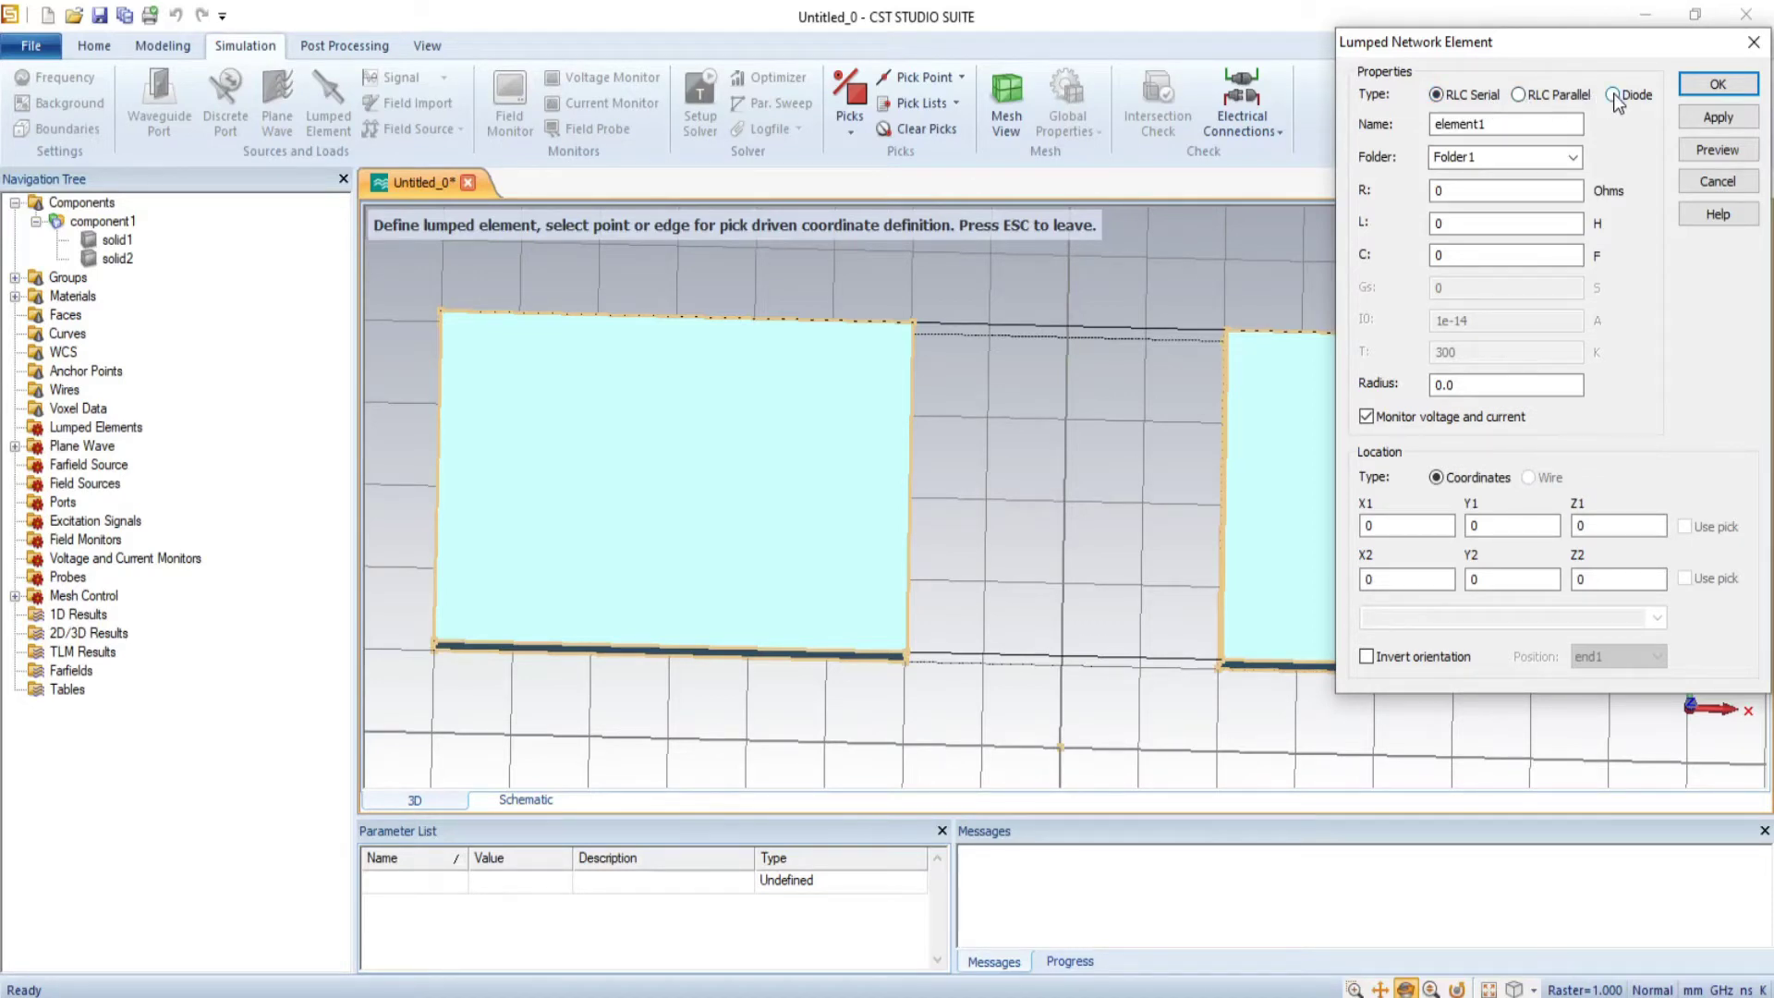
left_click(1458, 194)
left_click(1458, 224)
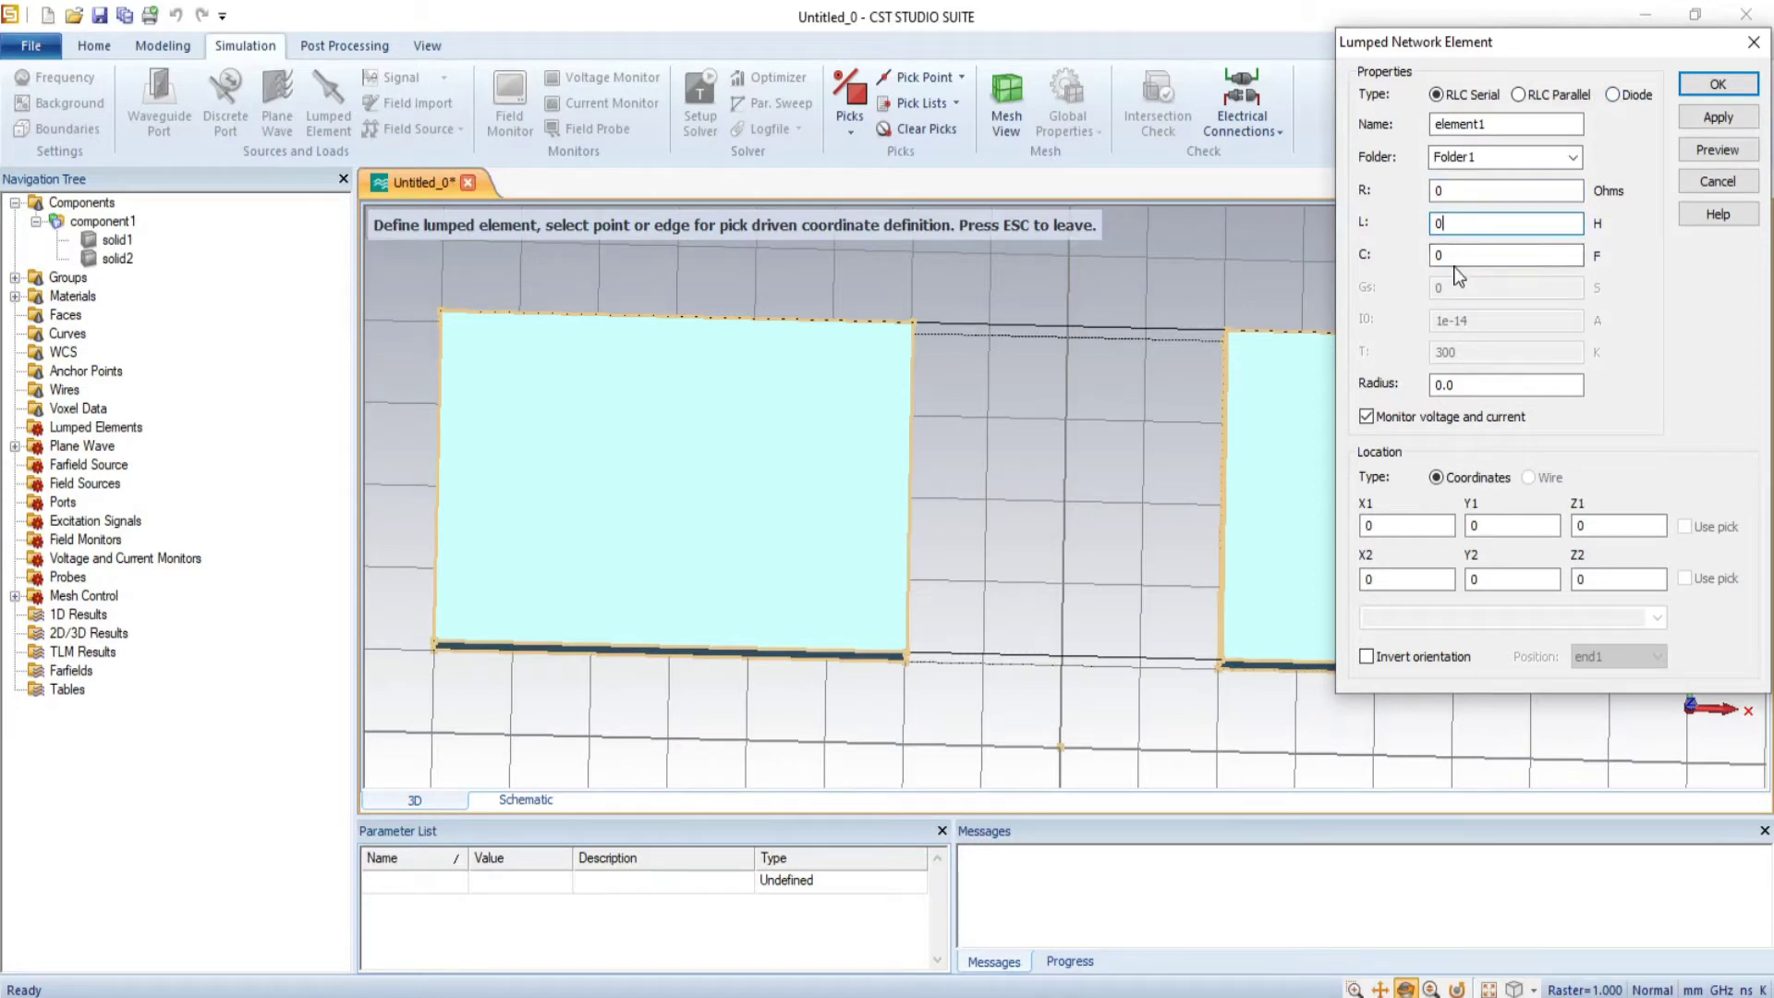
left_click(1715, 183)
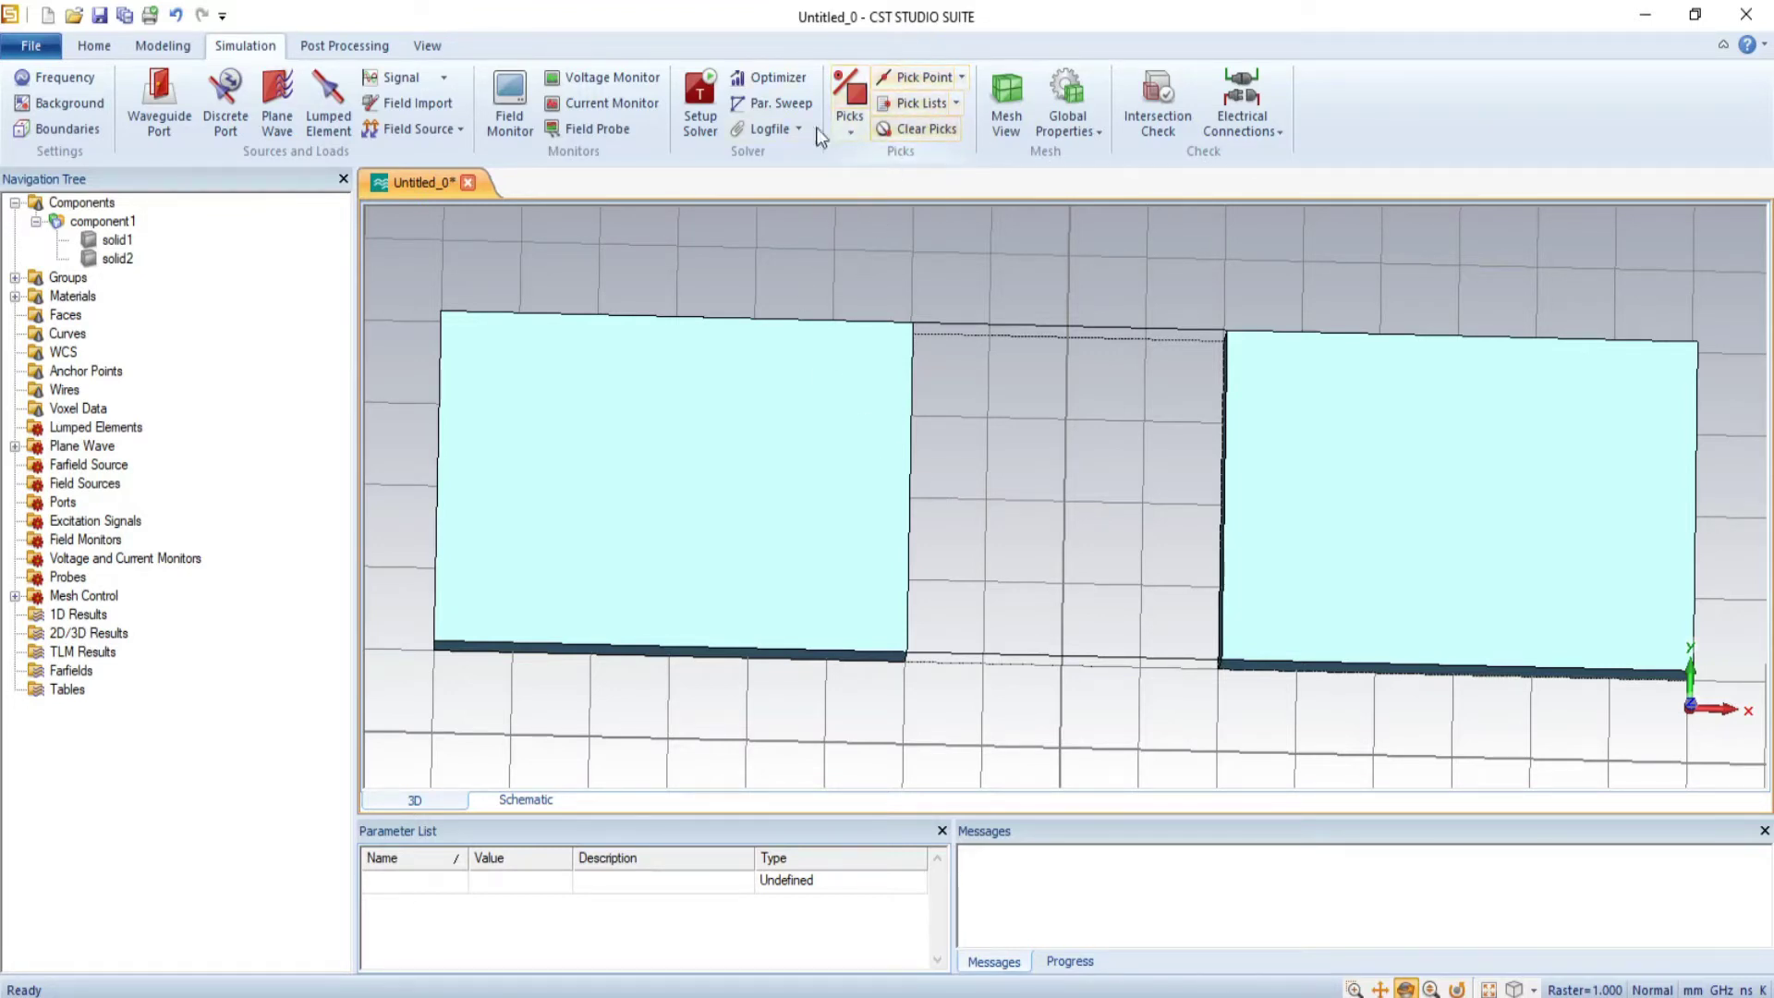
Step: Pick the edge centre of the left block's right edge as P1 at (-2, 3, 1)
left_click(962, 79)
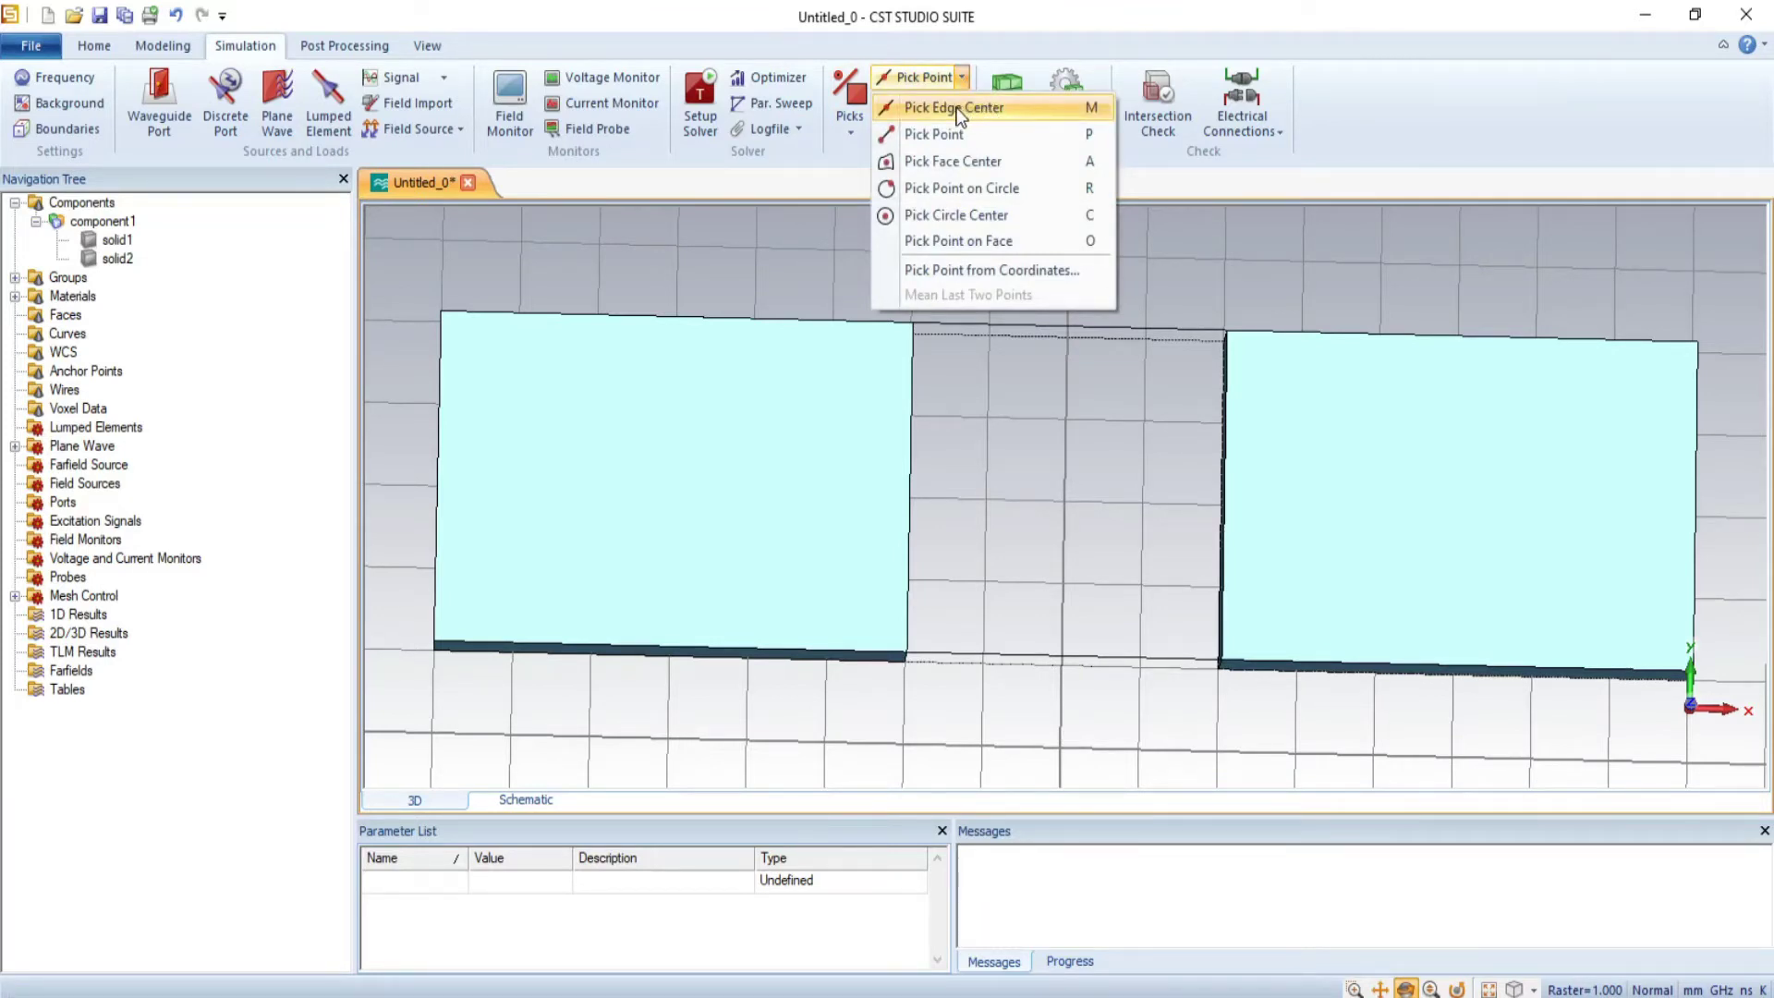
left_click(958, 109)
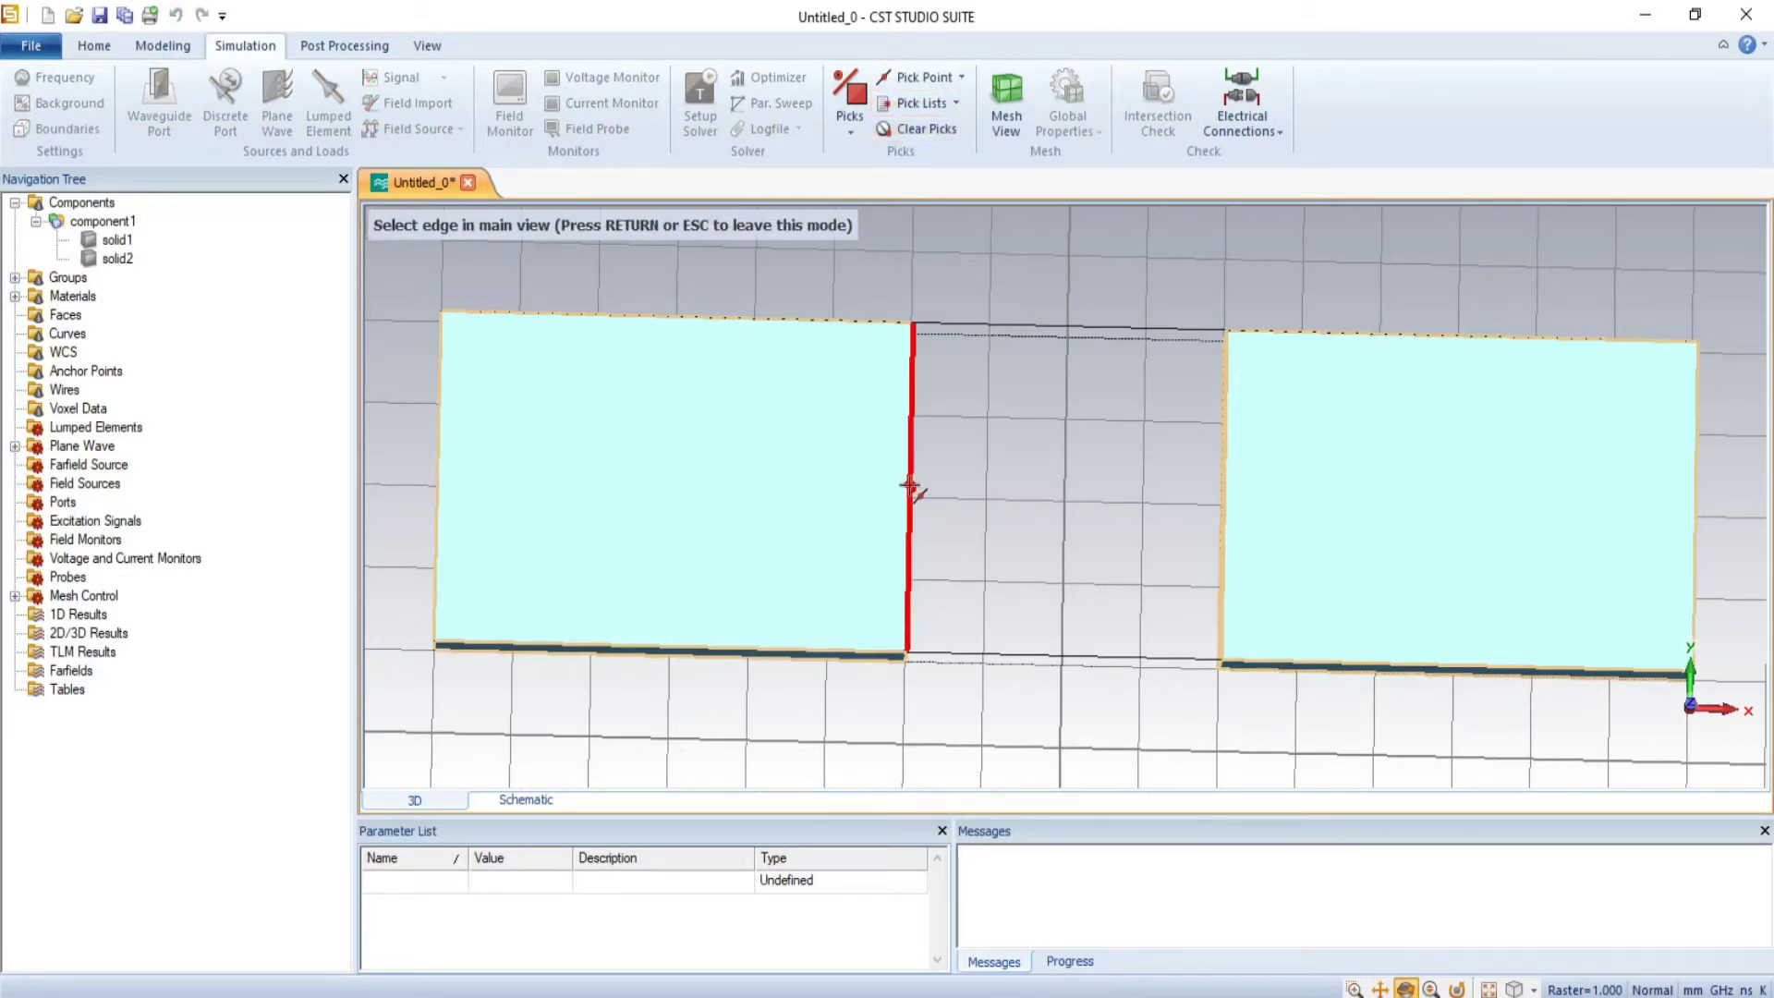
left_click(910, 485)
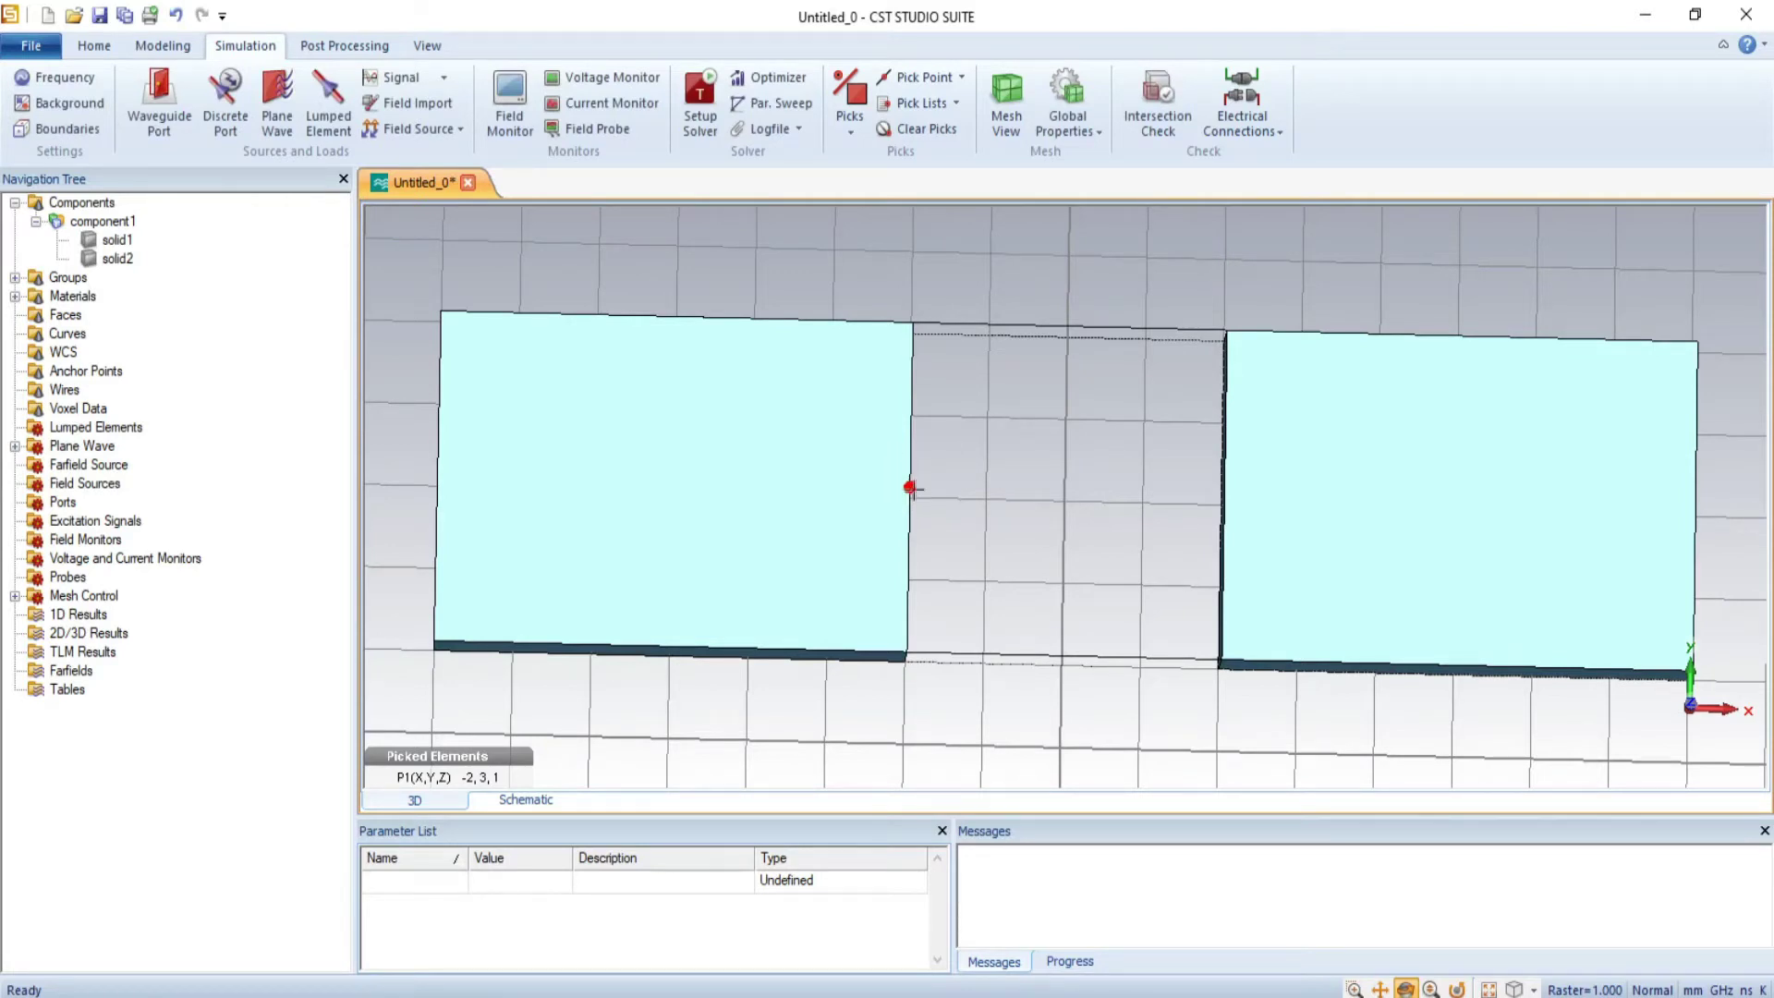
left_click(912, 487)
Step: Pick the edge centre of the right block's left edge as P2 at (2, 3, 1)
left_click(963, 78)
left_click(961, 107)
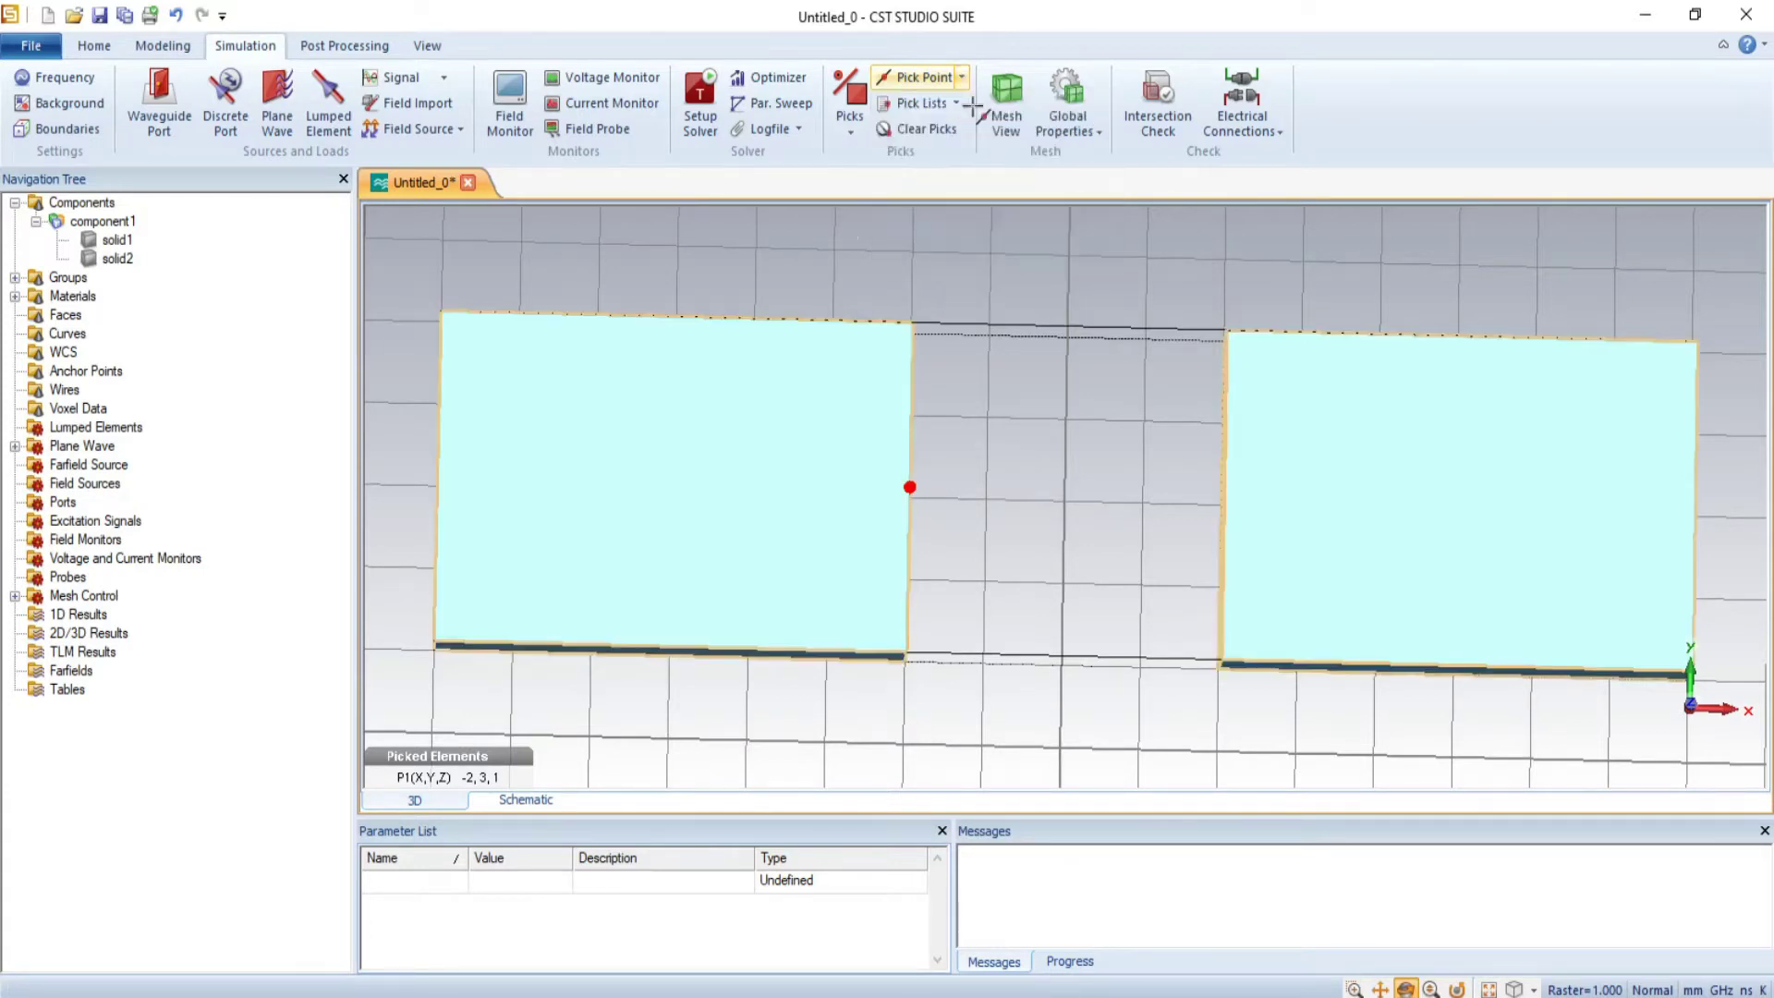
left_click(1231, 489)
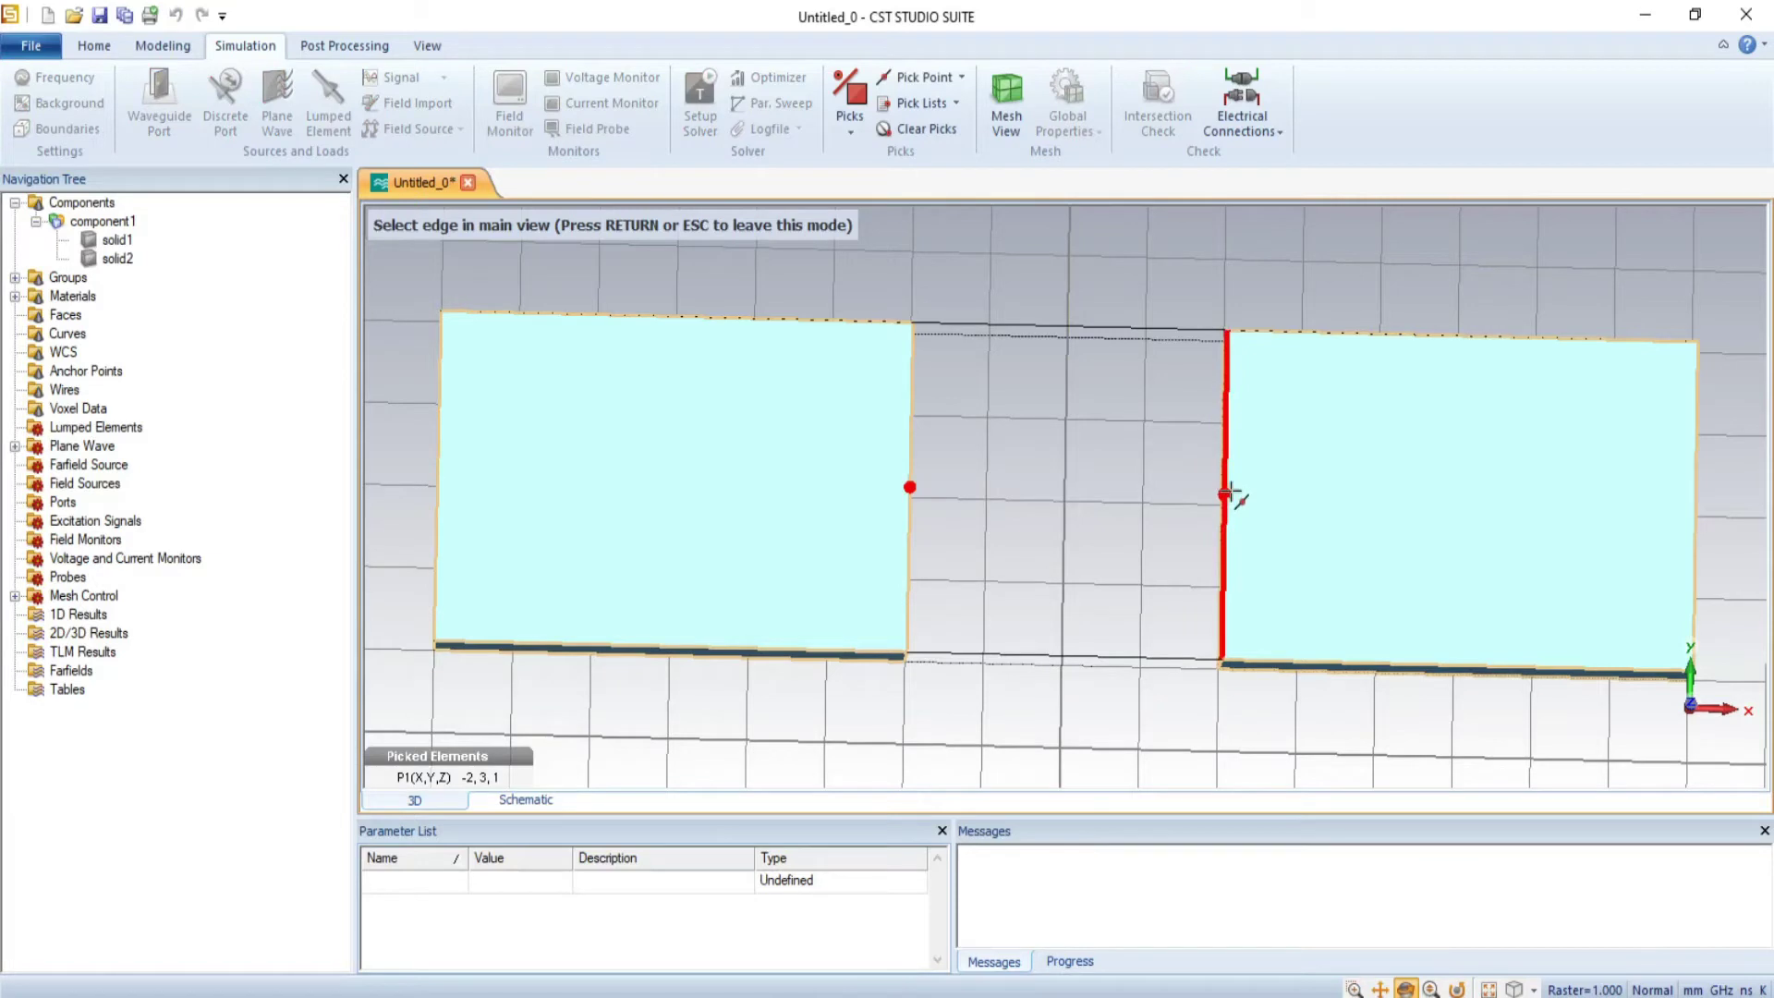
left_click(1229, 494)
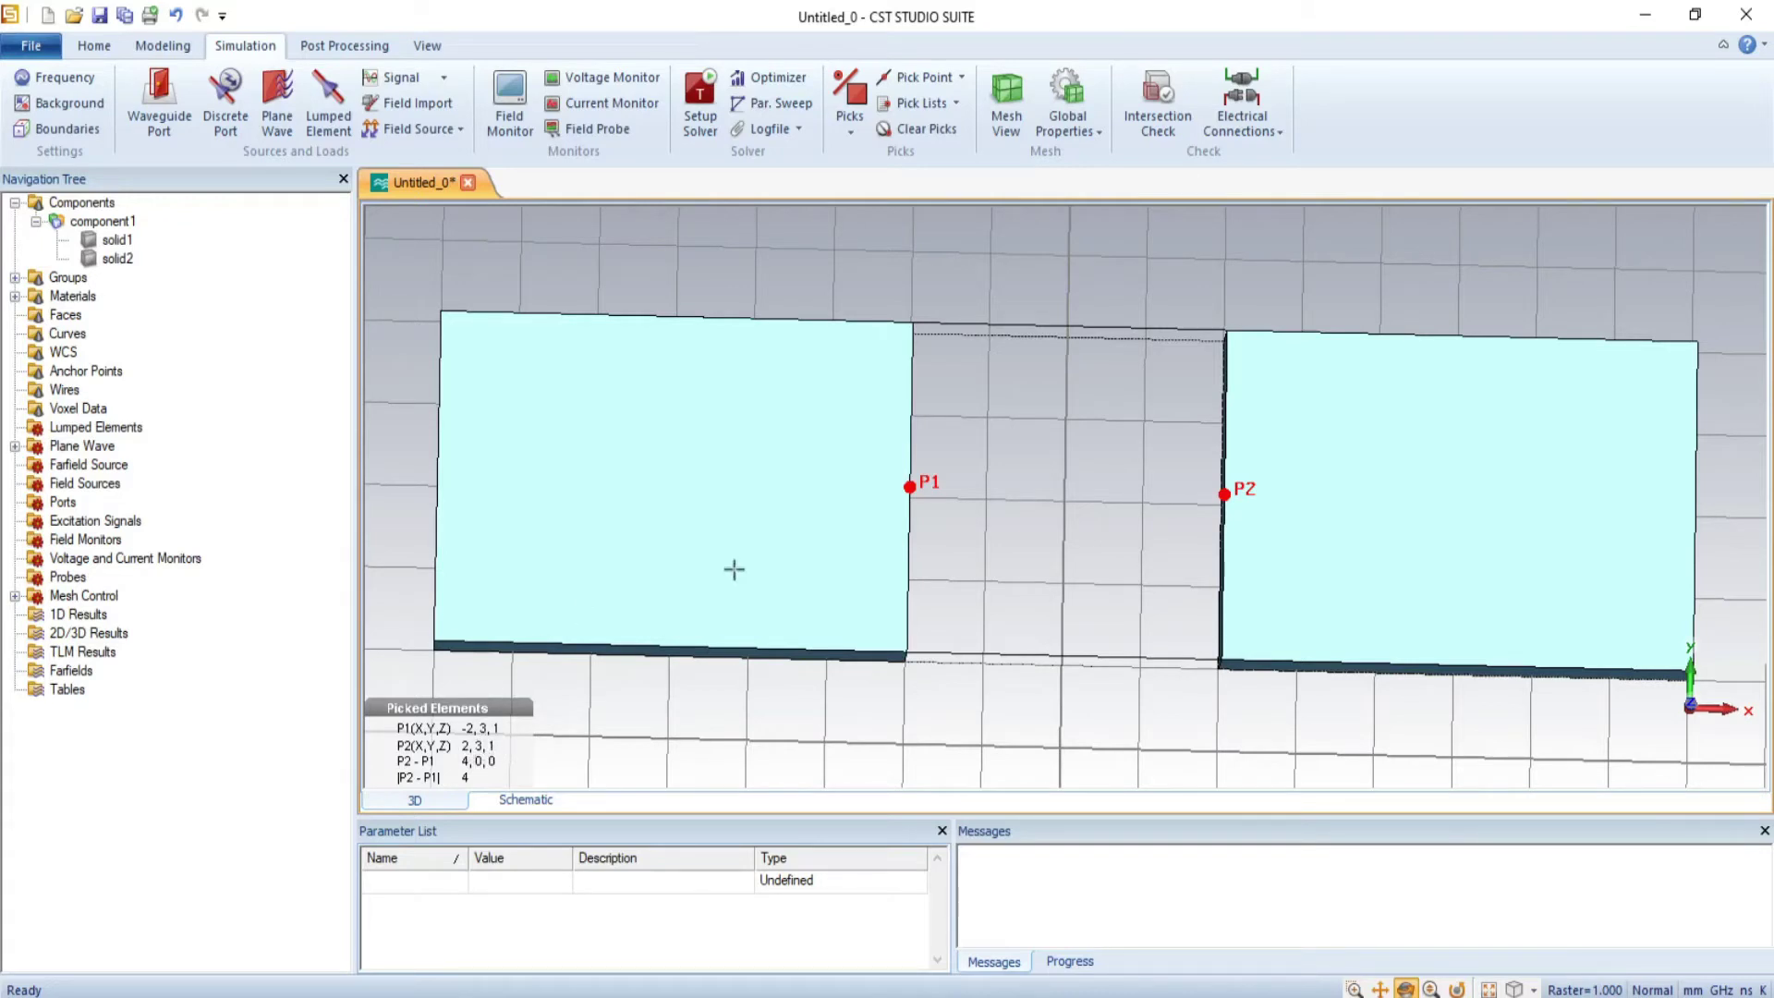
Step: Create a lumped element from P1 to P2 named Resisor with R of 440 Ohms
left_click(331, 109)
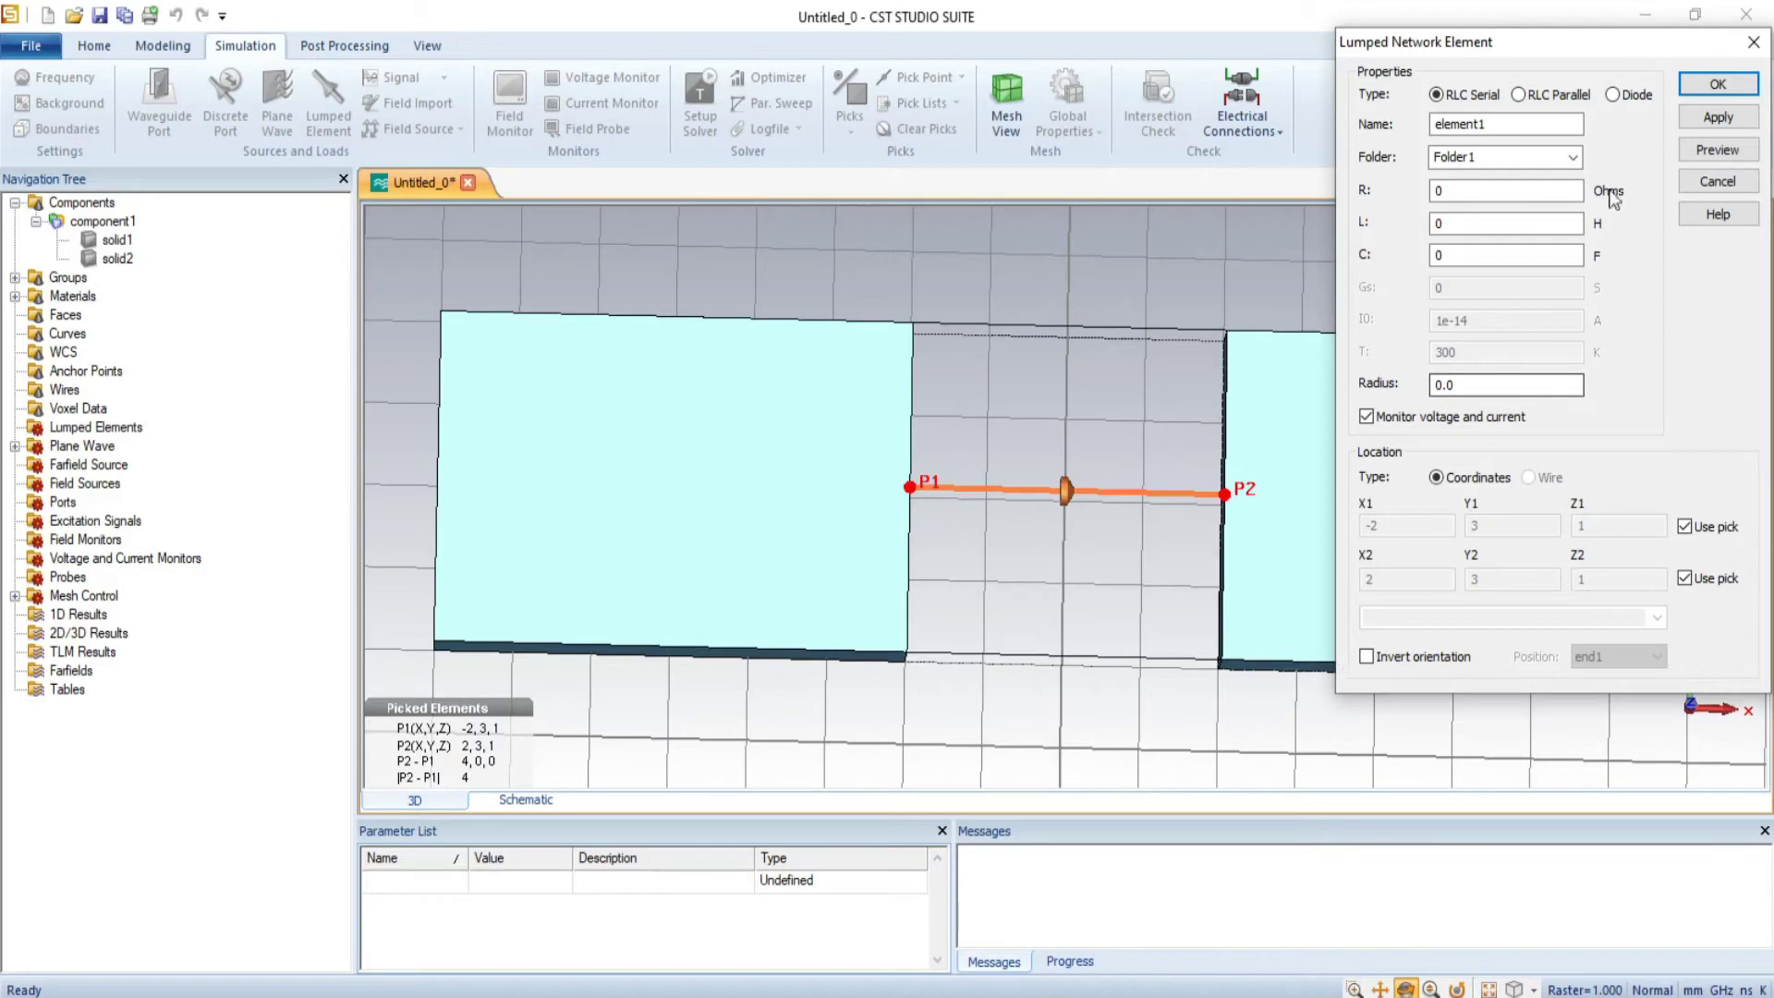
left_click(1525, 125)
double_click(1524, 128)
type("rr")
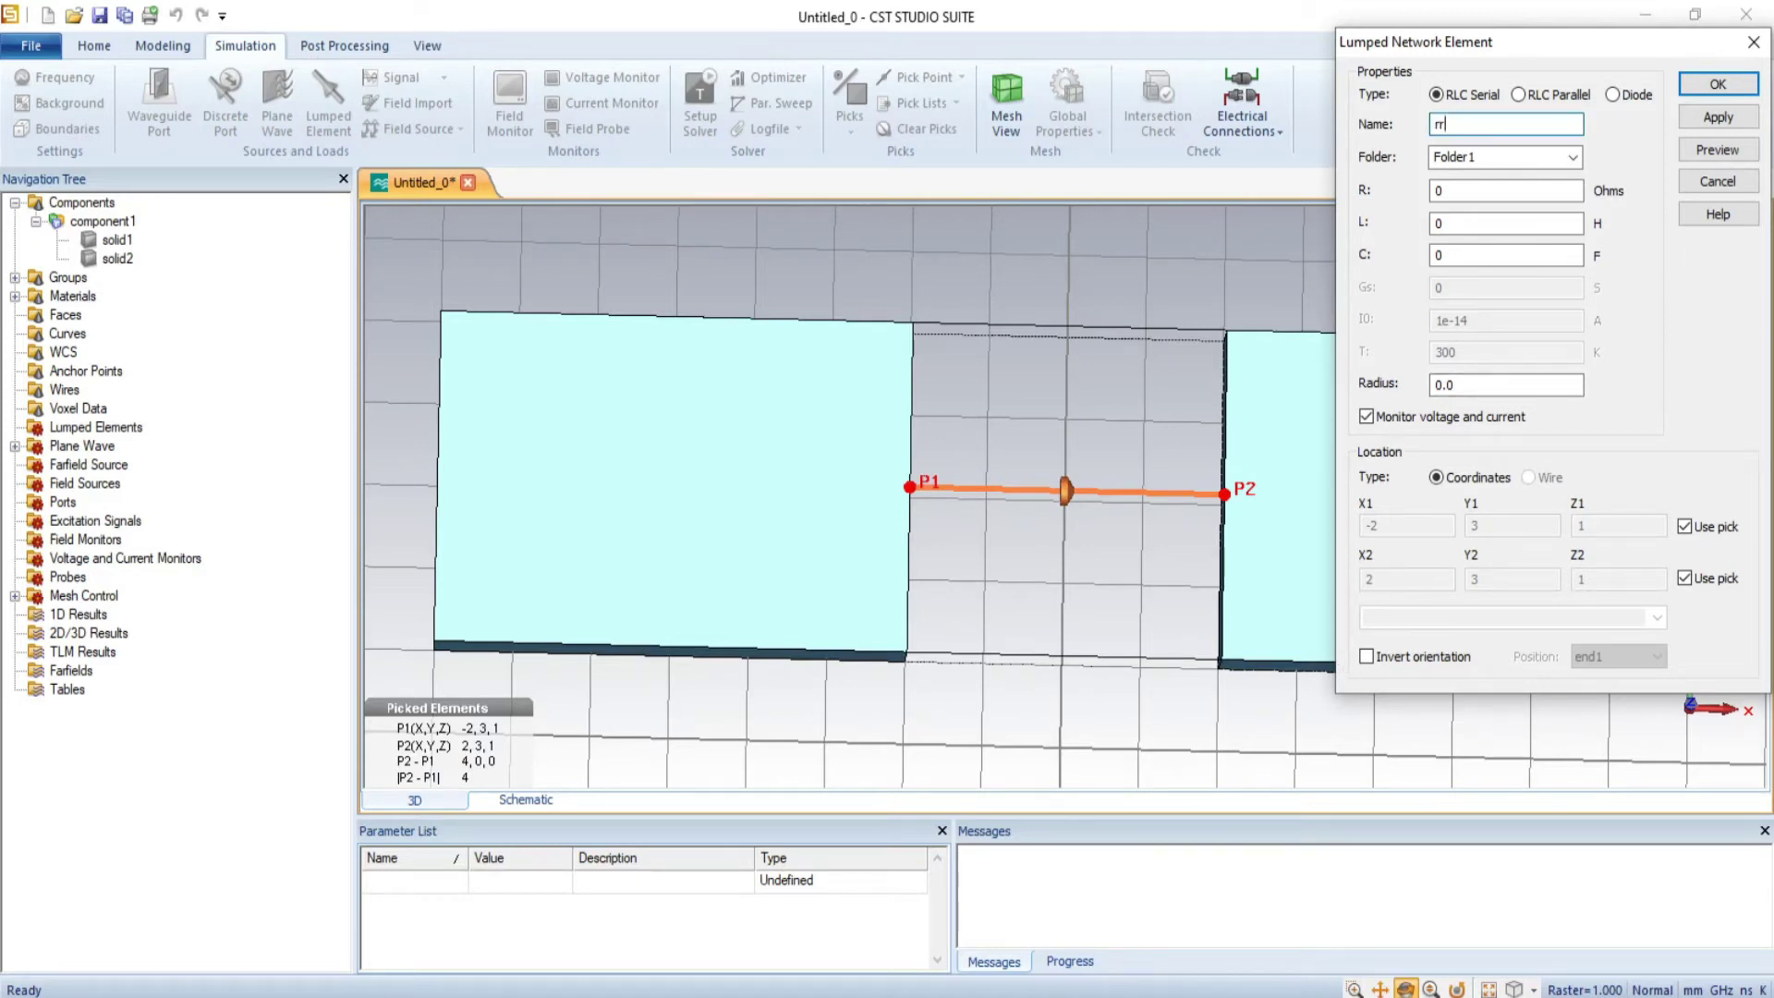
type("Resiso")
left_click(1479, 191)
double_click(1479, 191)
type("44")
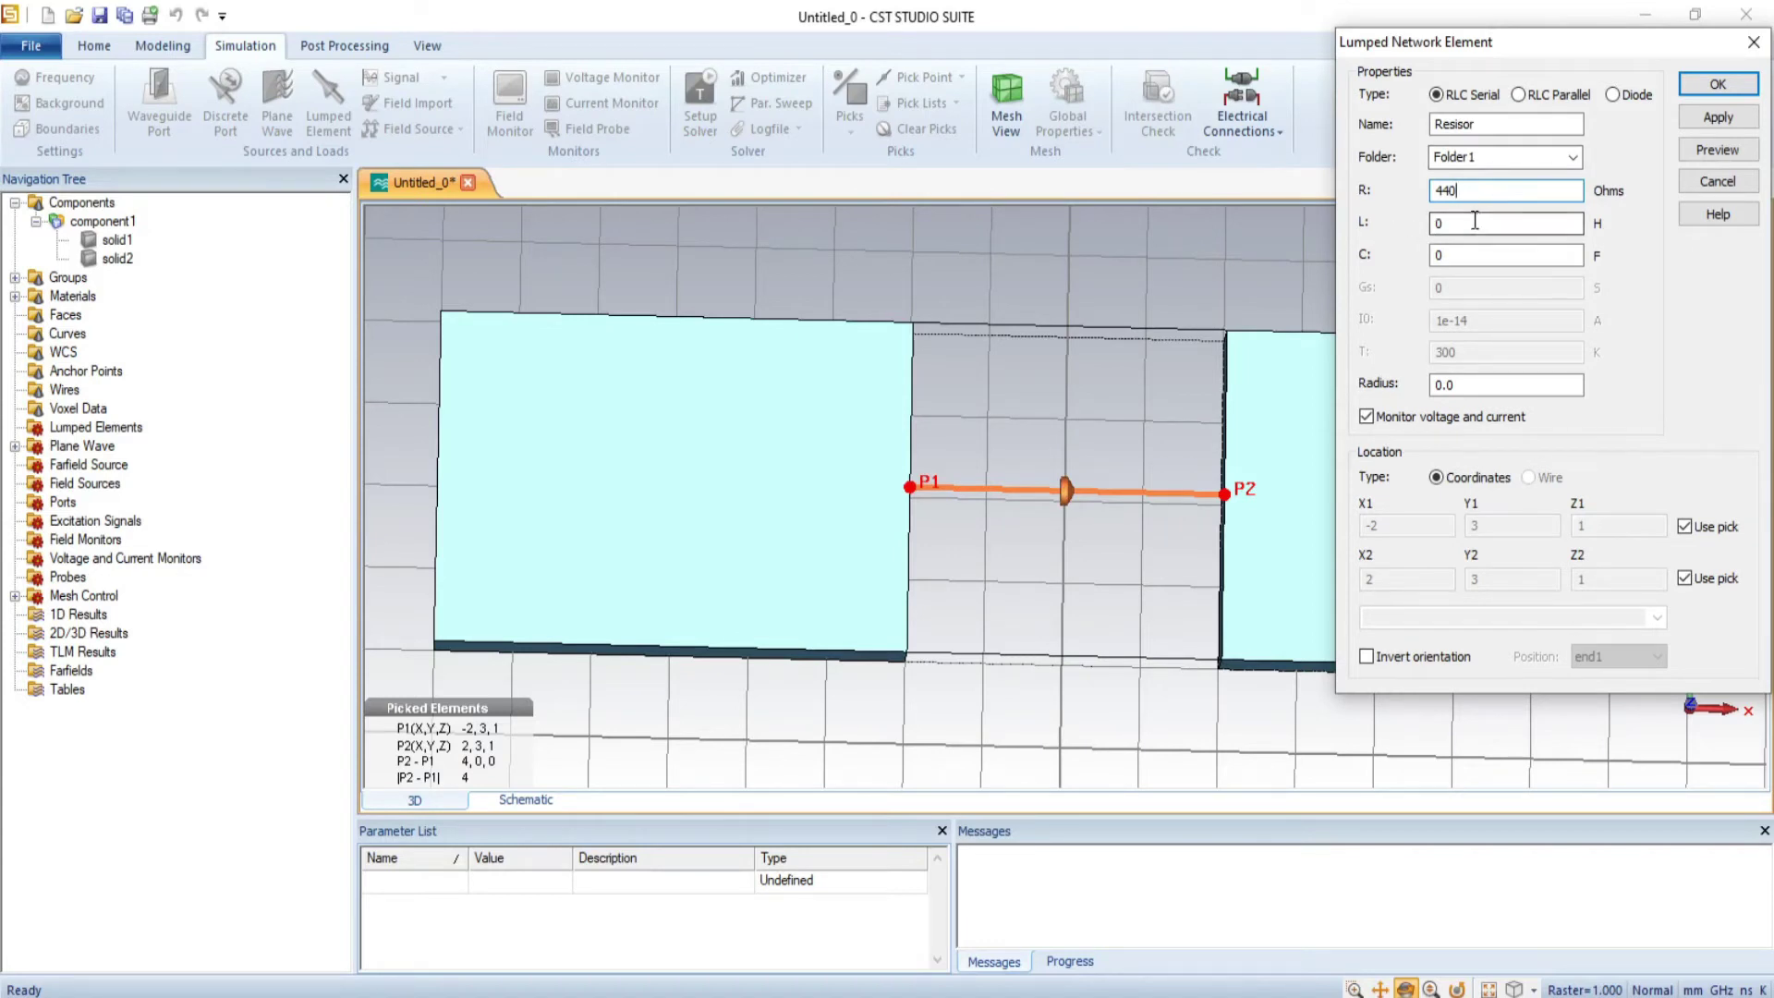
left_click(1449, 258)
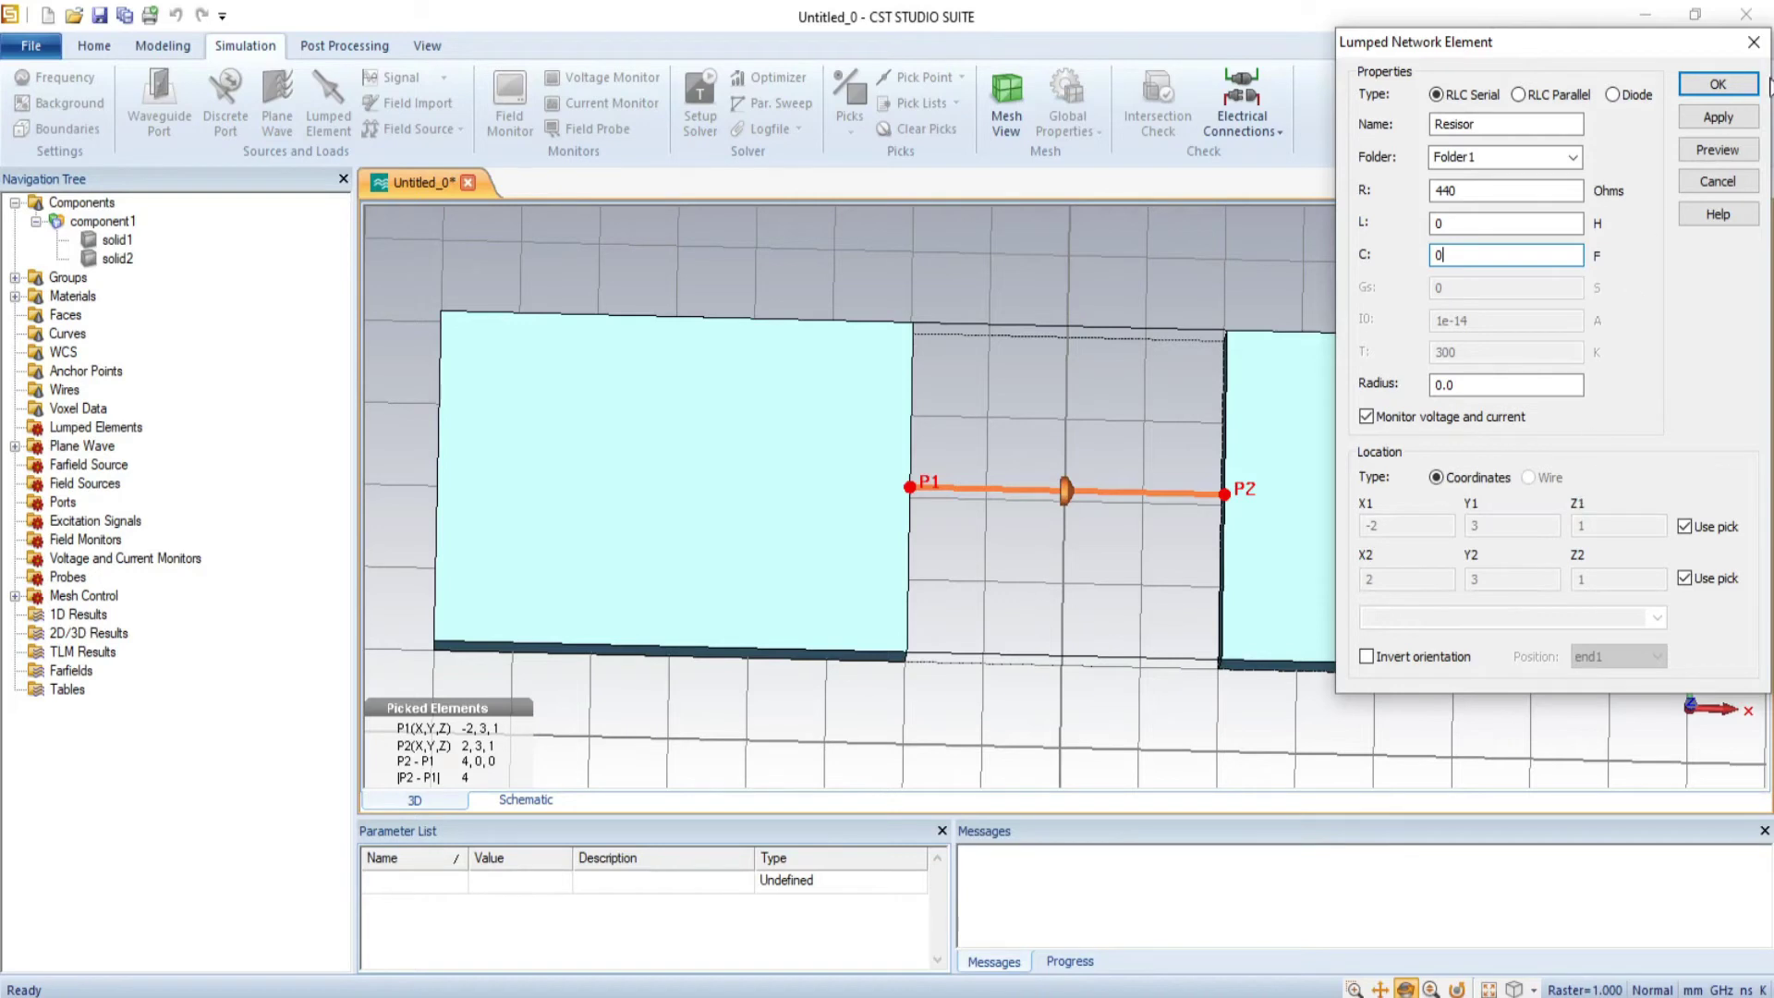
left_click(1719, 85)
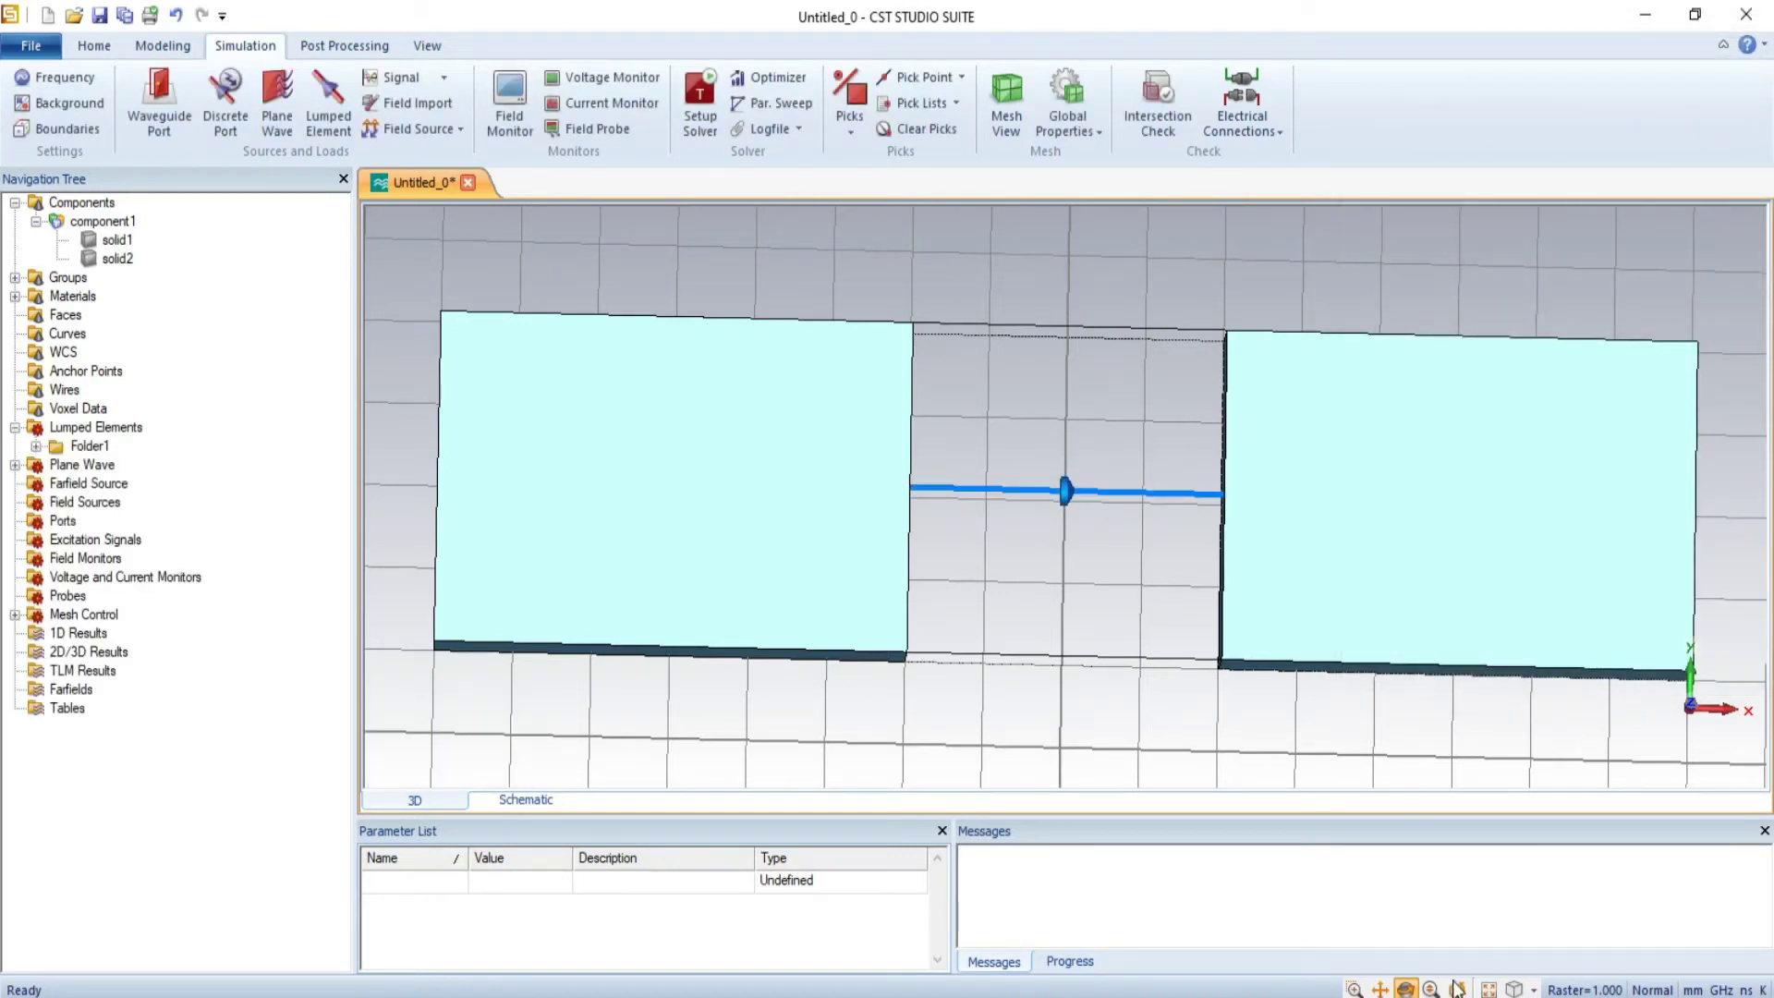
Step: Orbit the scene briefly, then return to the Front view of the blocks and resistor
left_click(1406, 989)
mouse_move(1287, 645)
left_mouse_down()
mouse_move(1137, 845)
mouse_move(984, 931)
mouse_move(1262, 693)
mouse_move(1327, 421)
mouse_move(1259, 265)
mouse_move(1279, 384)
mouse_move(1358, 518)
mouse_move(1338, 582)
mouse_move(1191, 373)
mouse_move(1219, 364)
mouse_move(1271, 196)
mouse_move(1339, 436)
left_mouse_up()
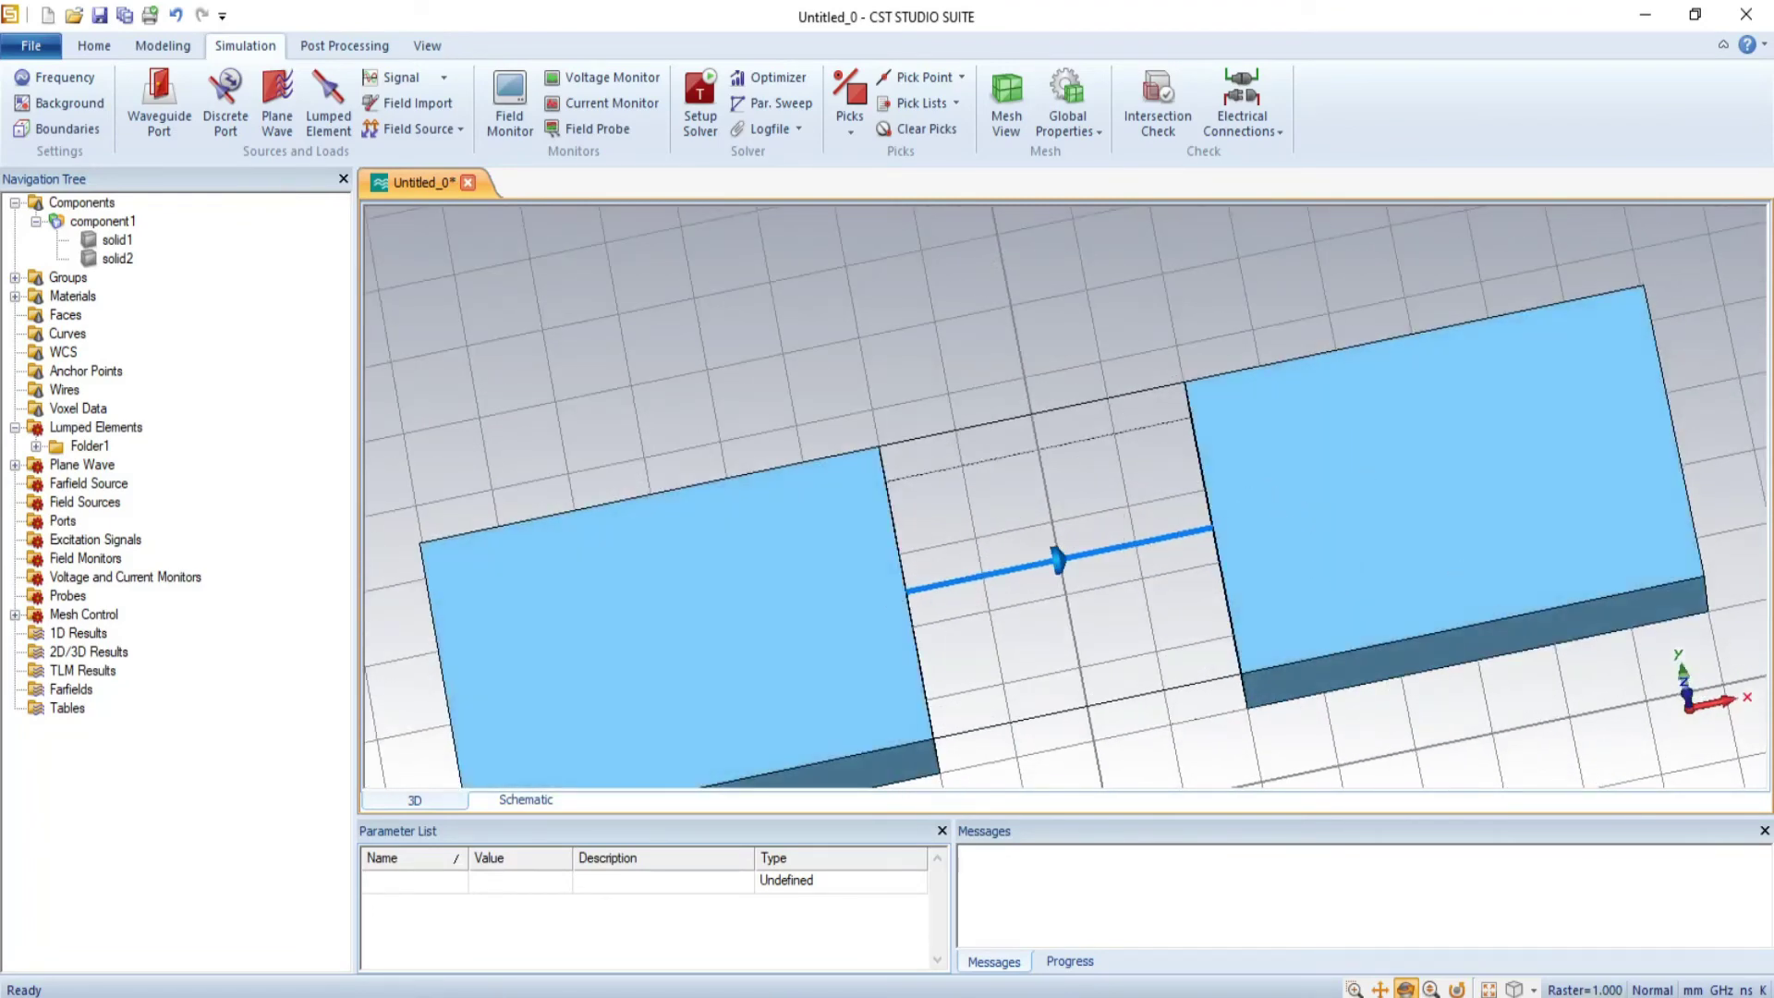
left_click(1532, 989)
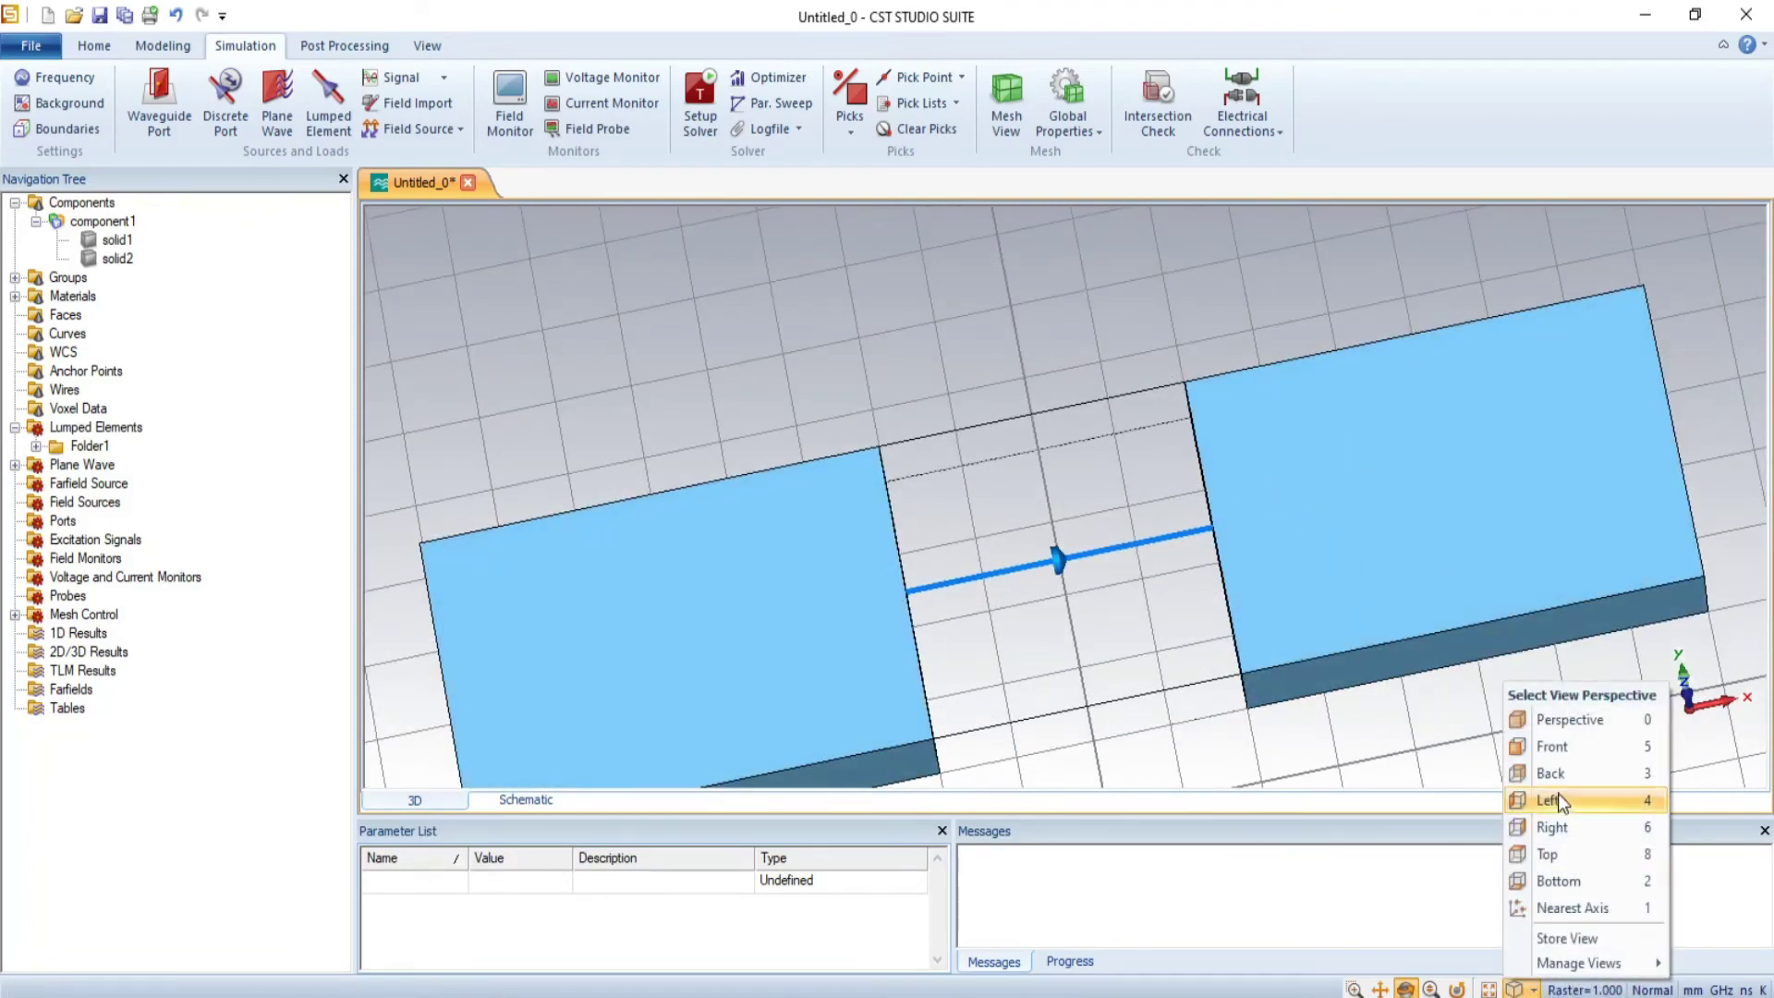
left_click(1575, 750)
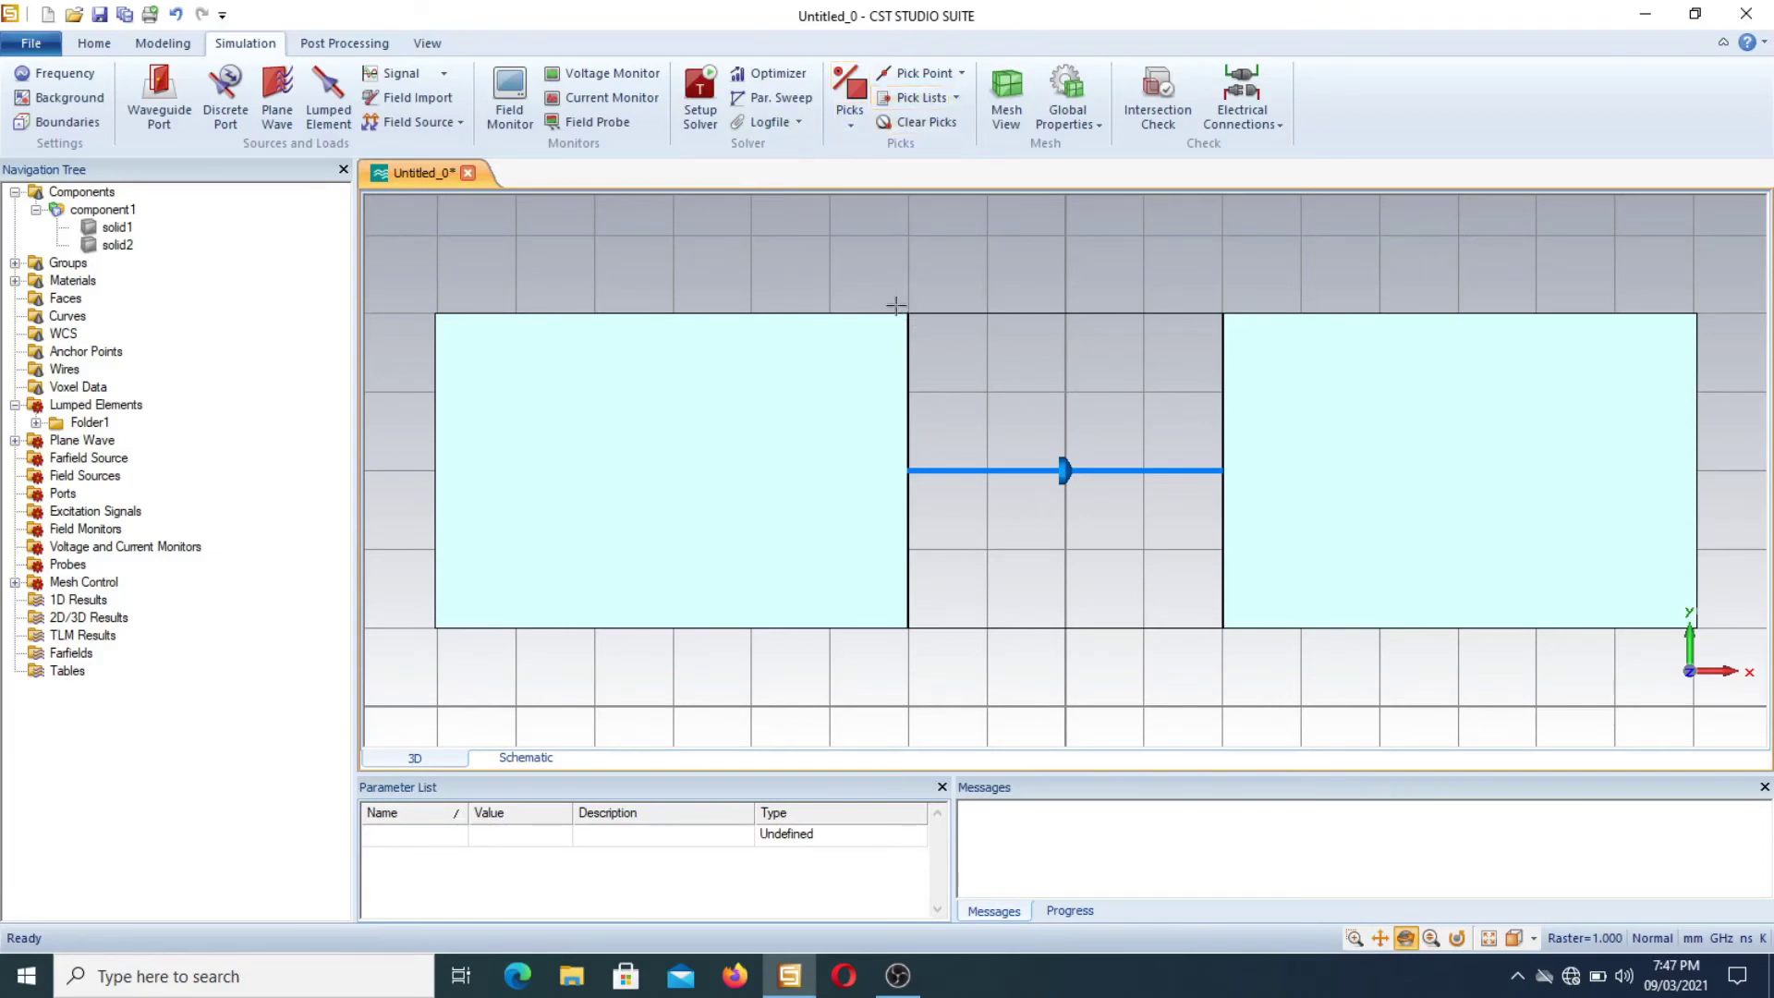
Step: Pick the top-right corner of the left block (-2, 5, 1) and the top-left corner of the right block (2, 5, 1)
left_click(962, 73)
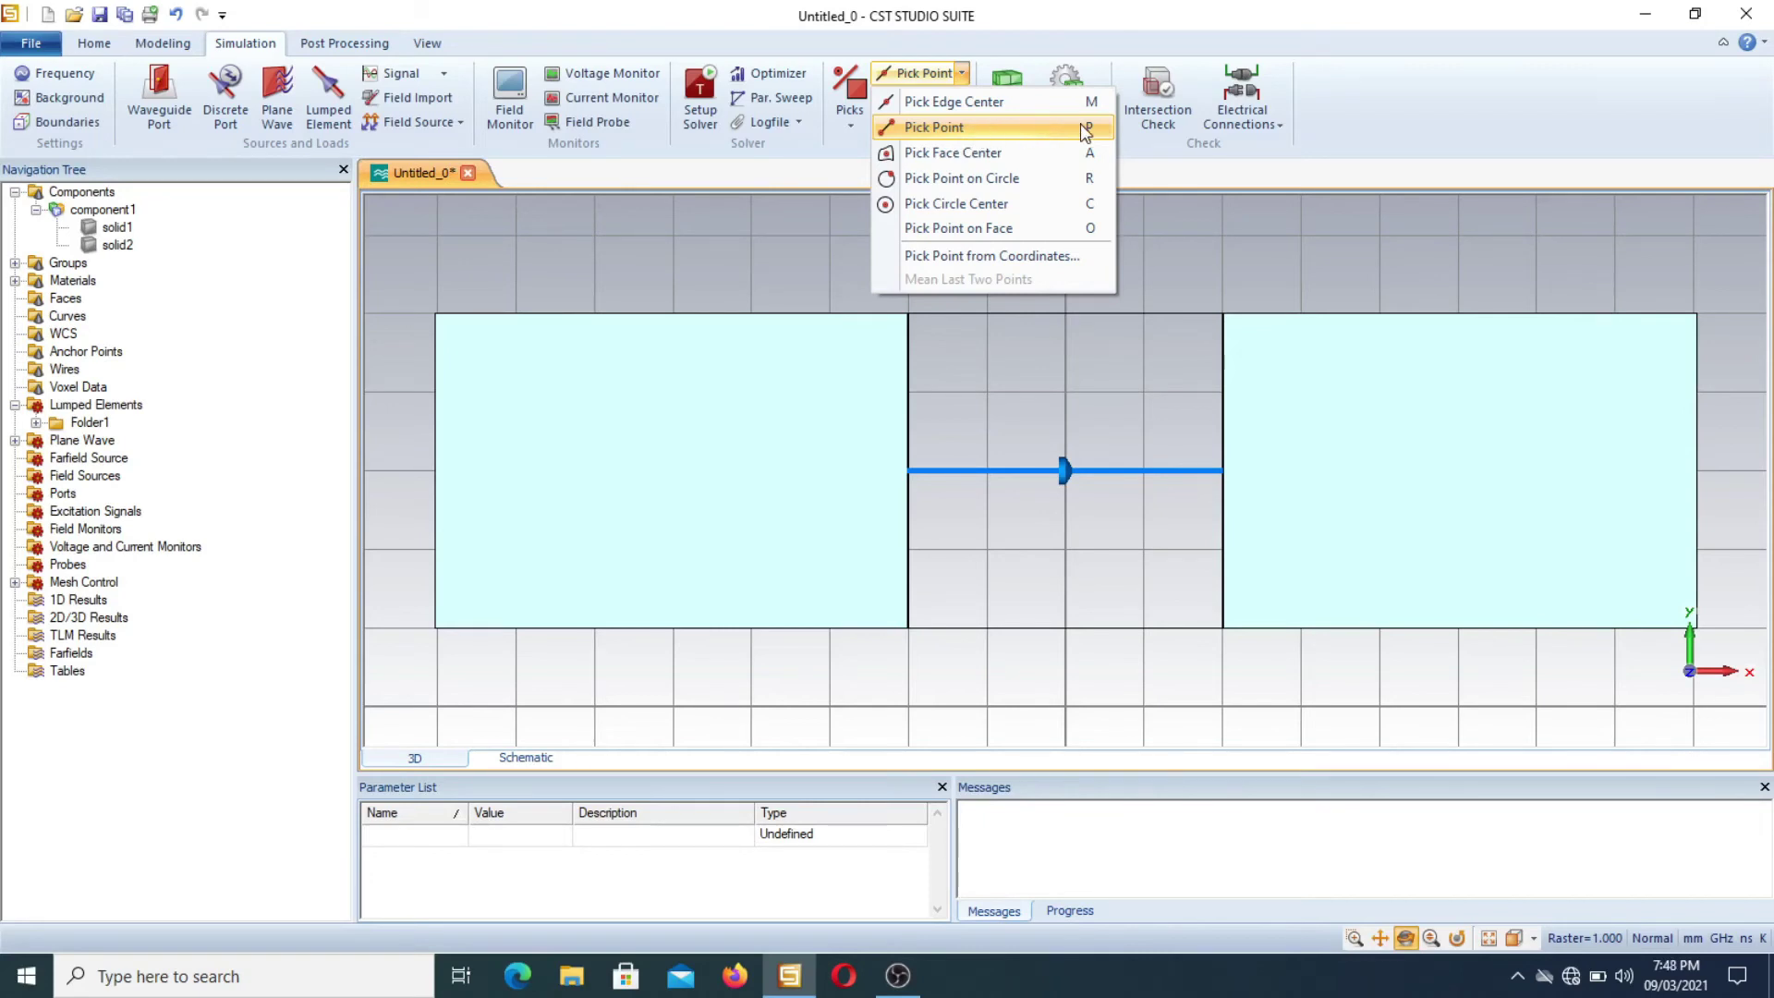
left_click(1046, 131)
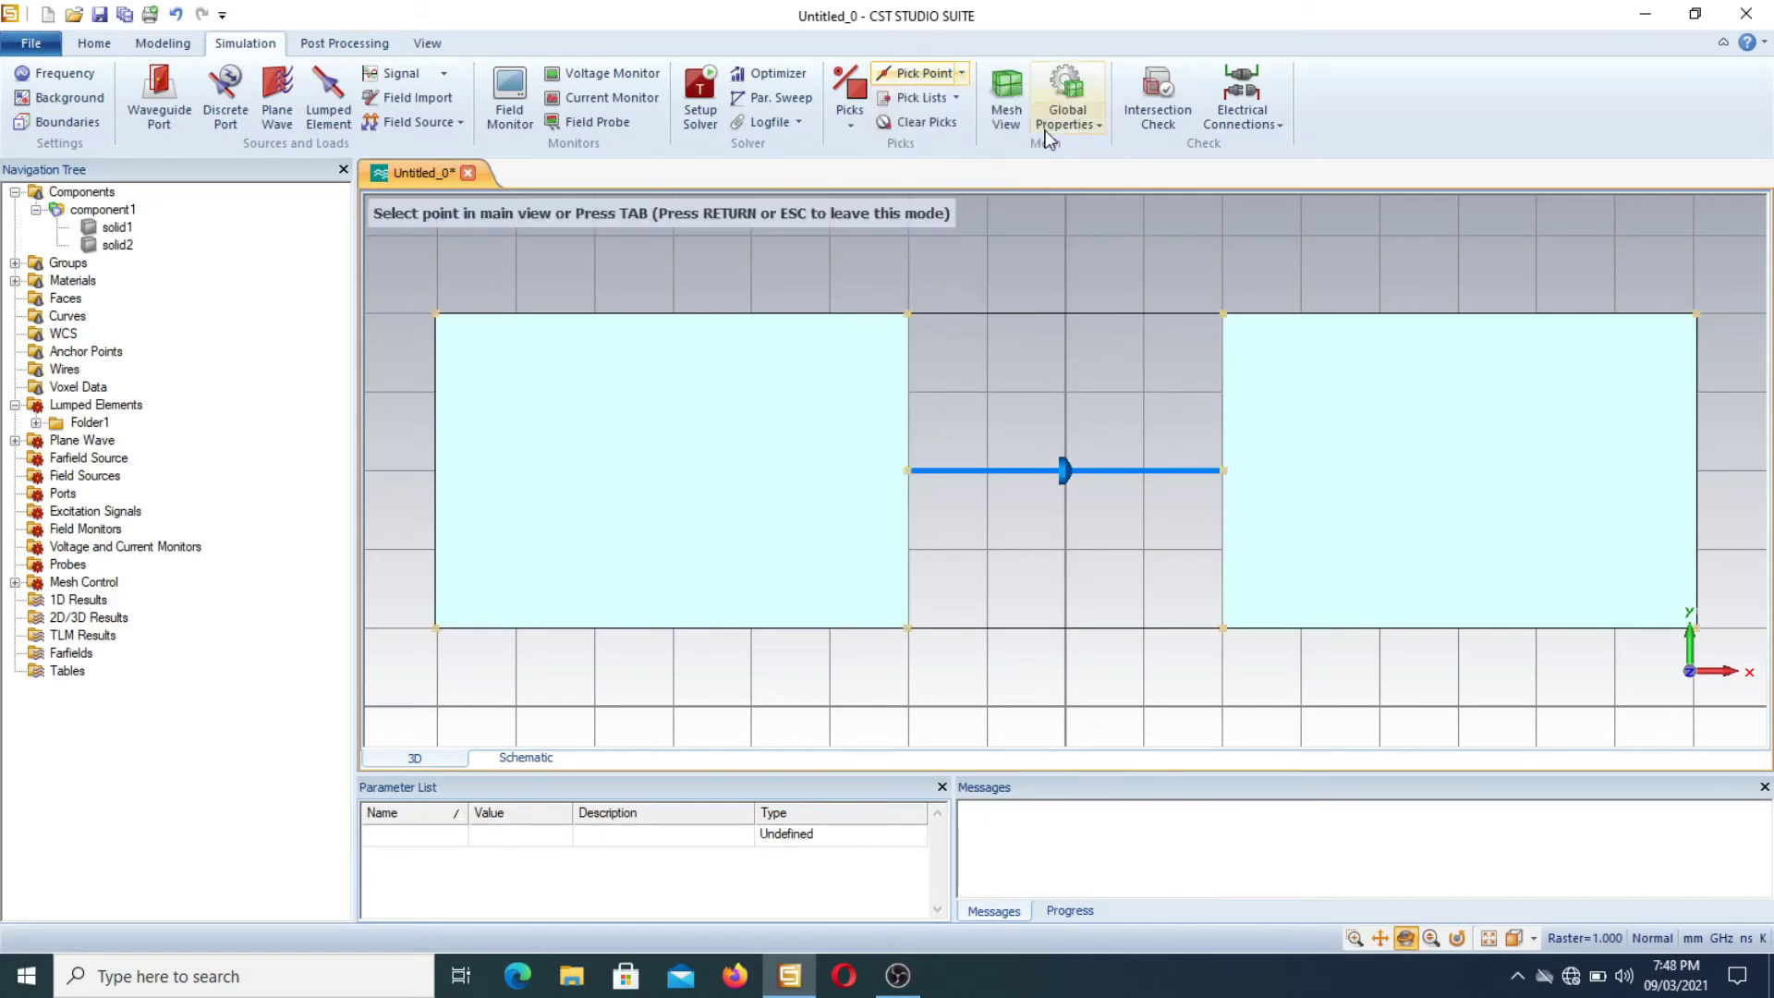
left_click(908, 315)
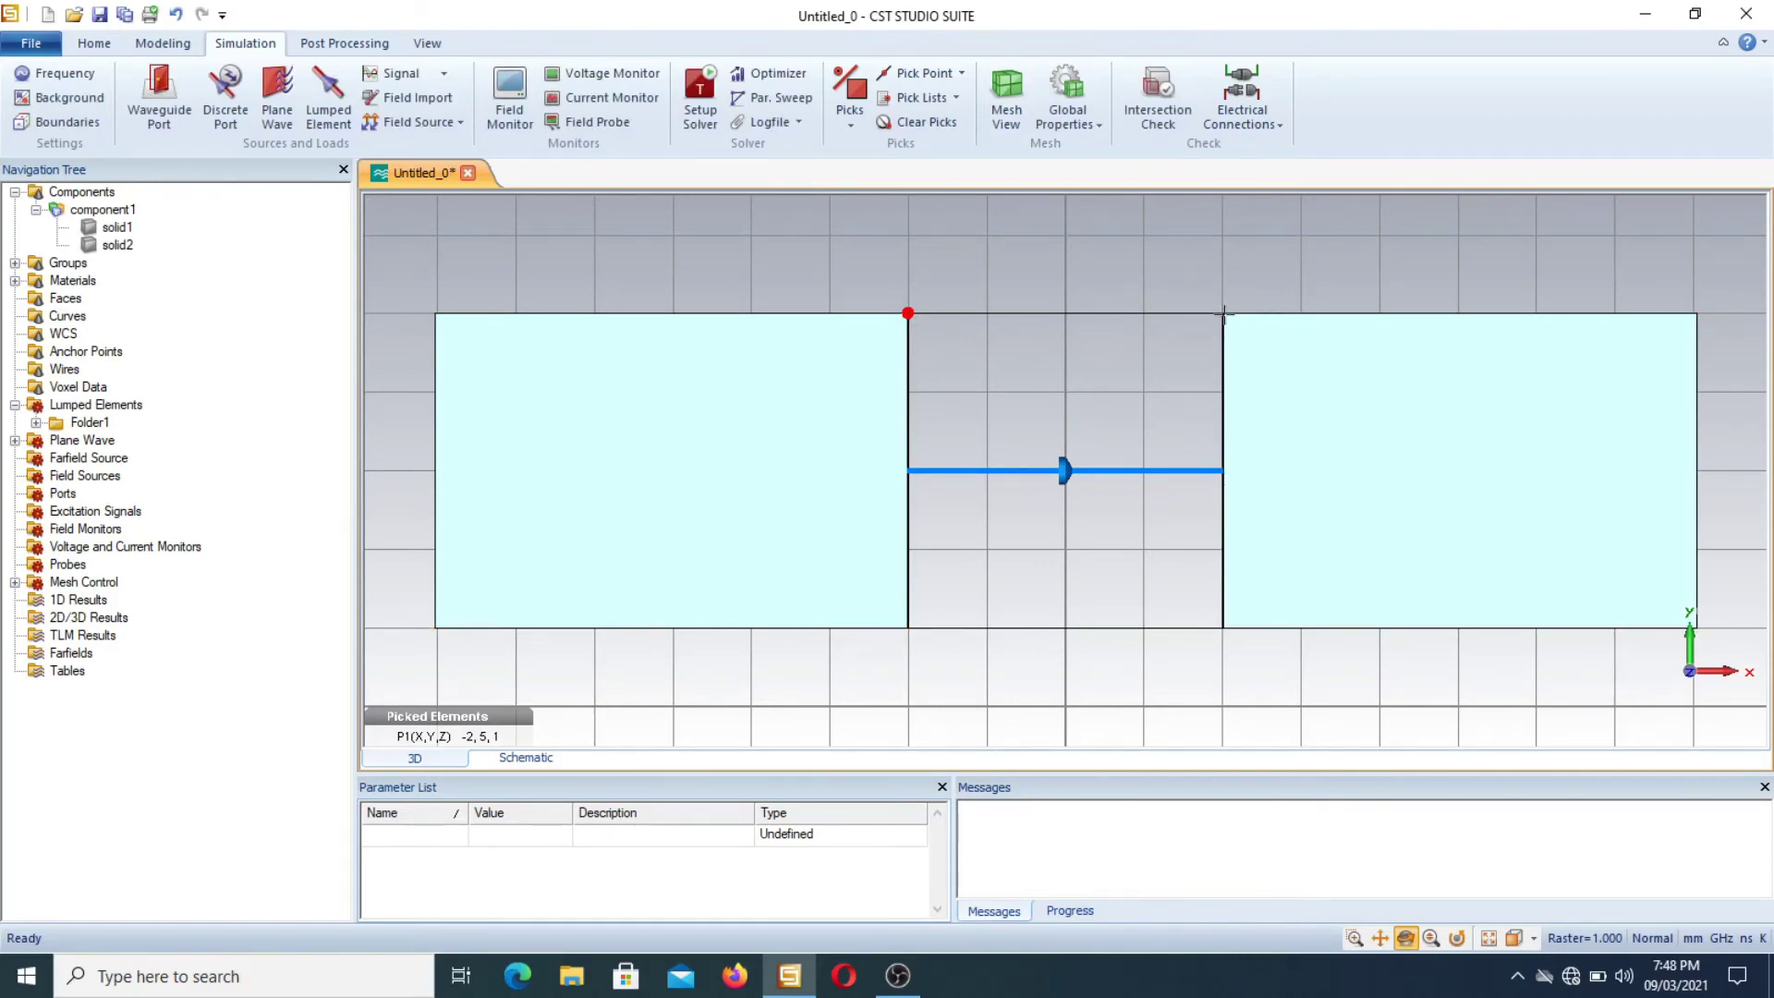
key("p")
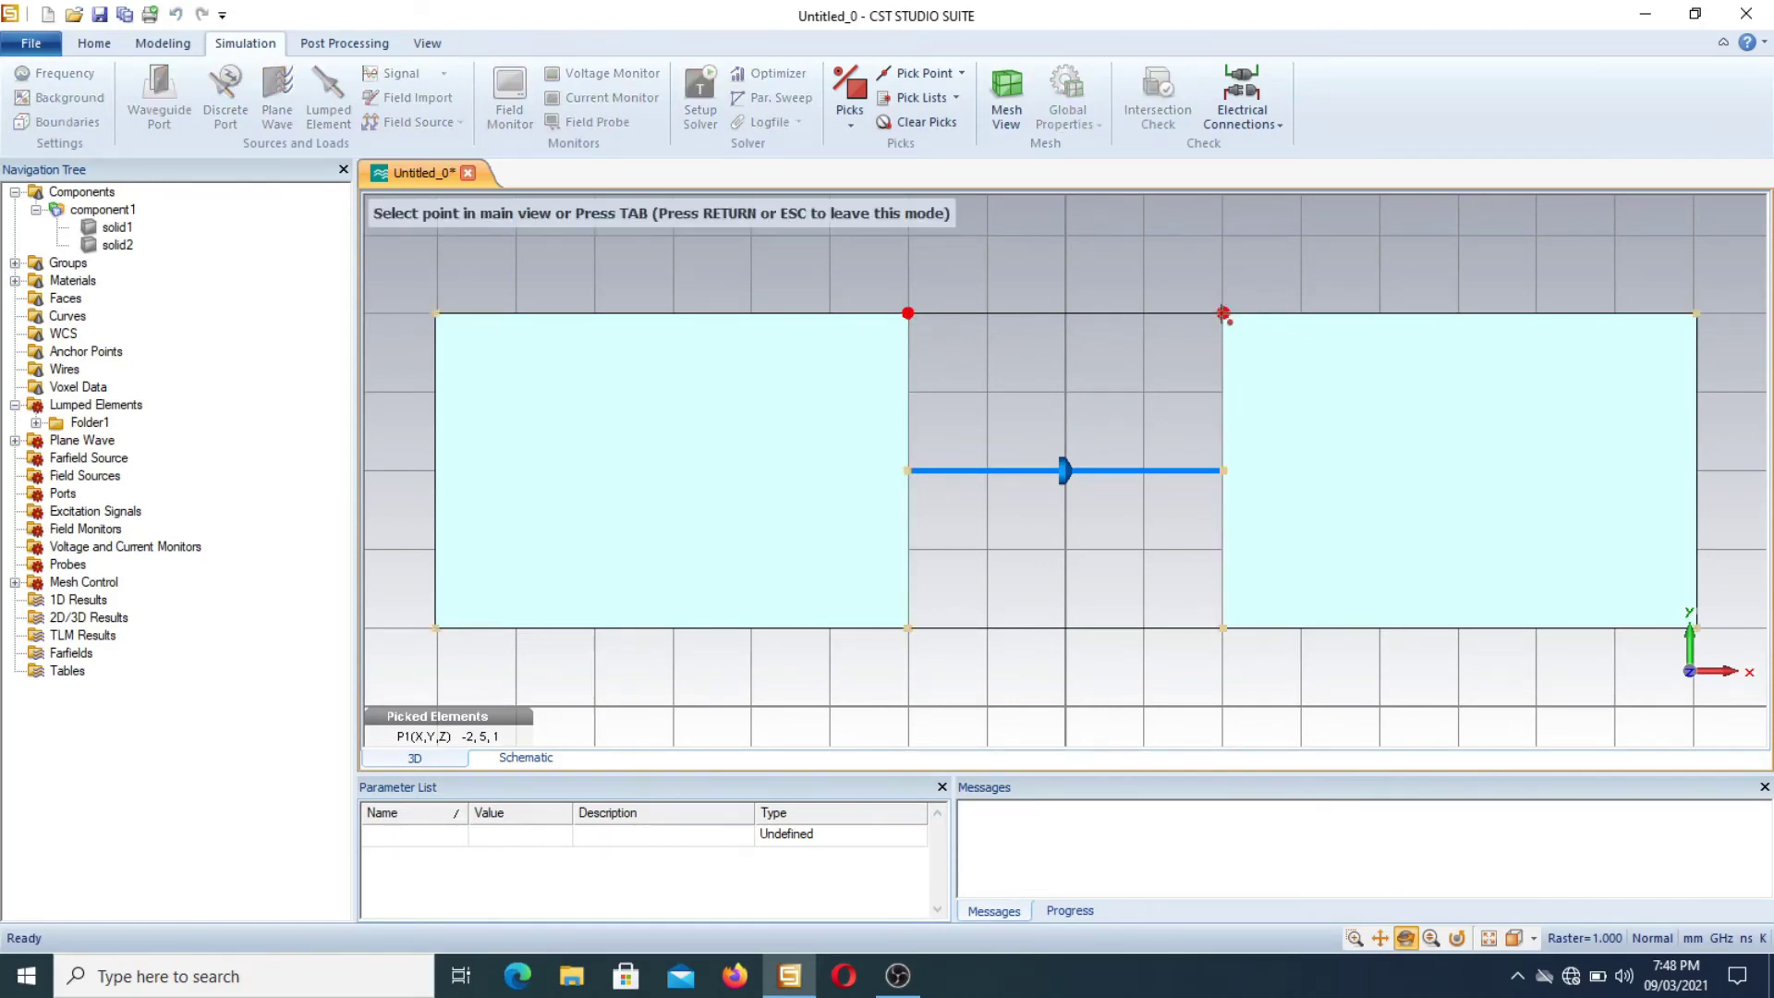
left_click(1224, 313)
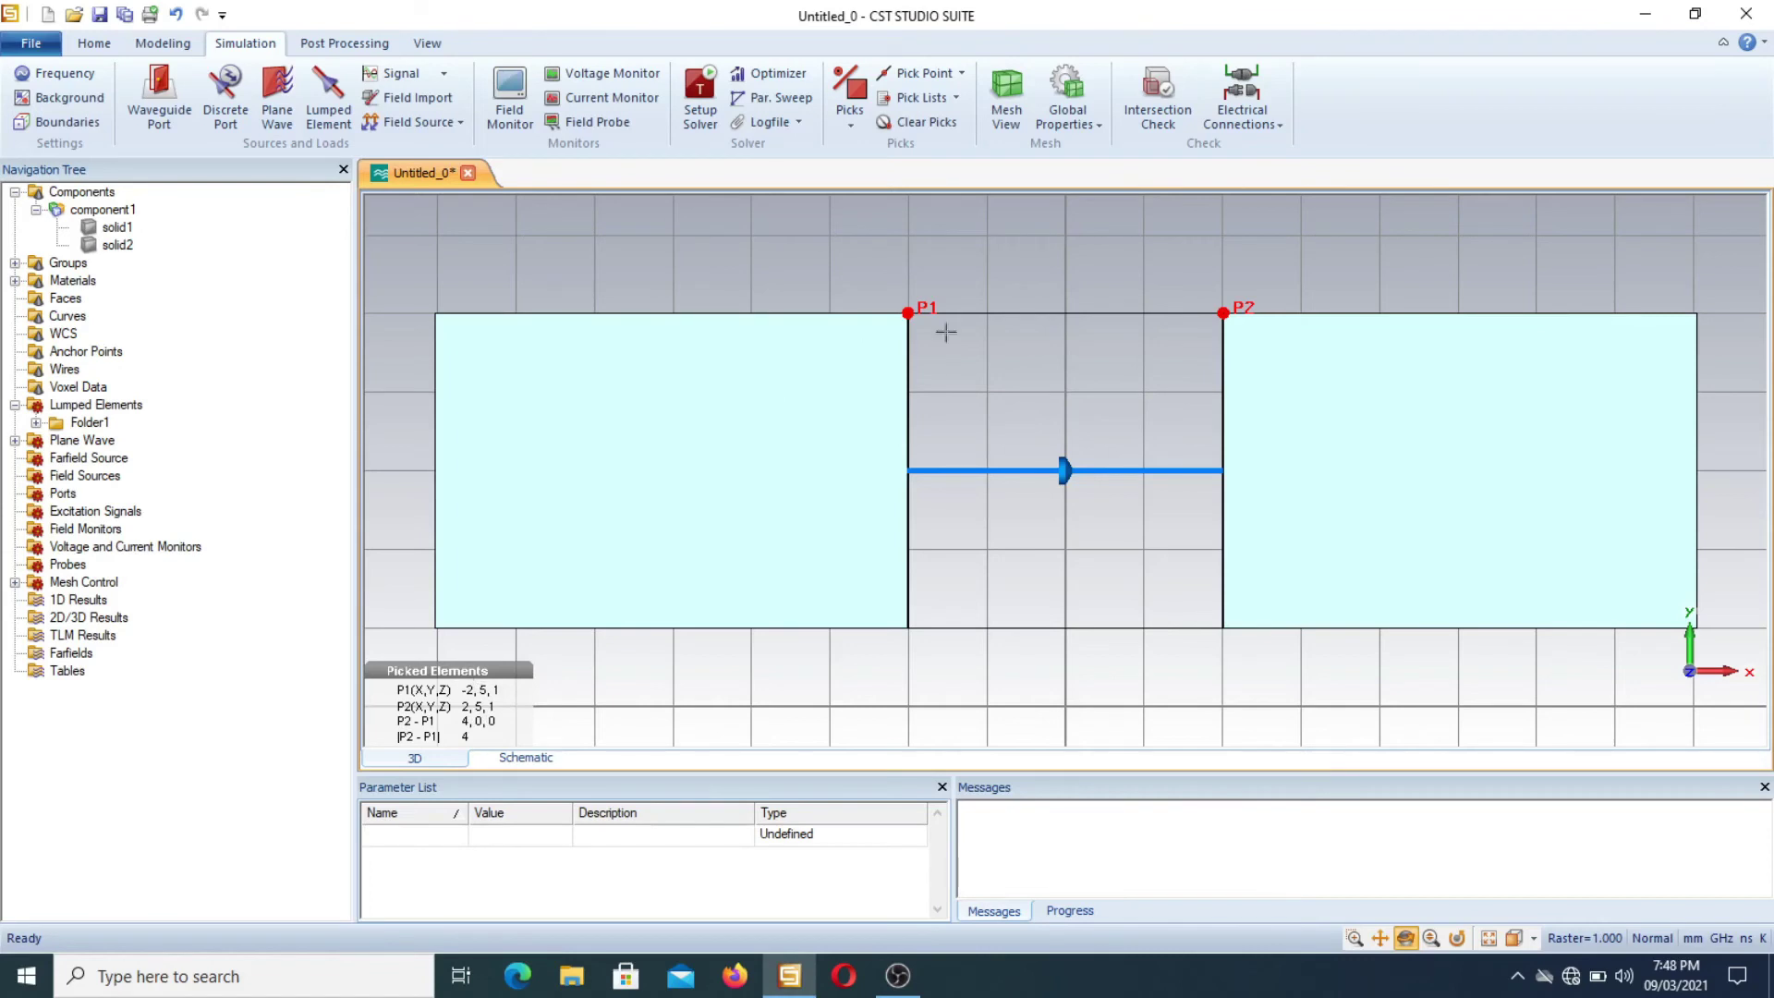
left_click(331, 88)
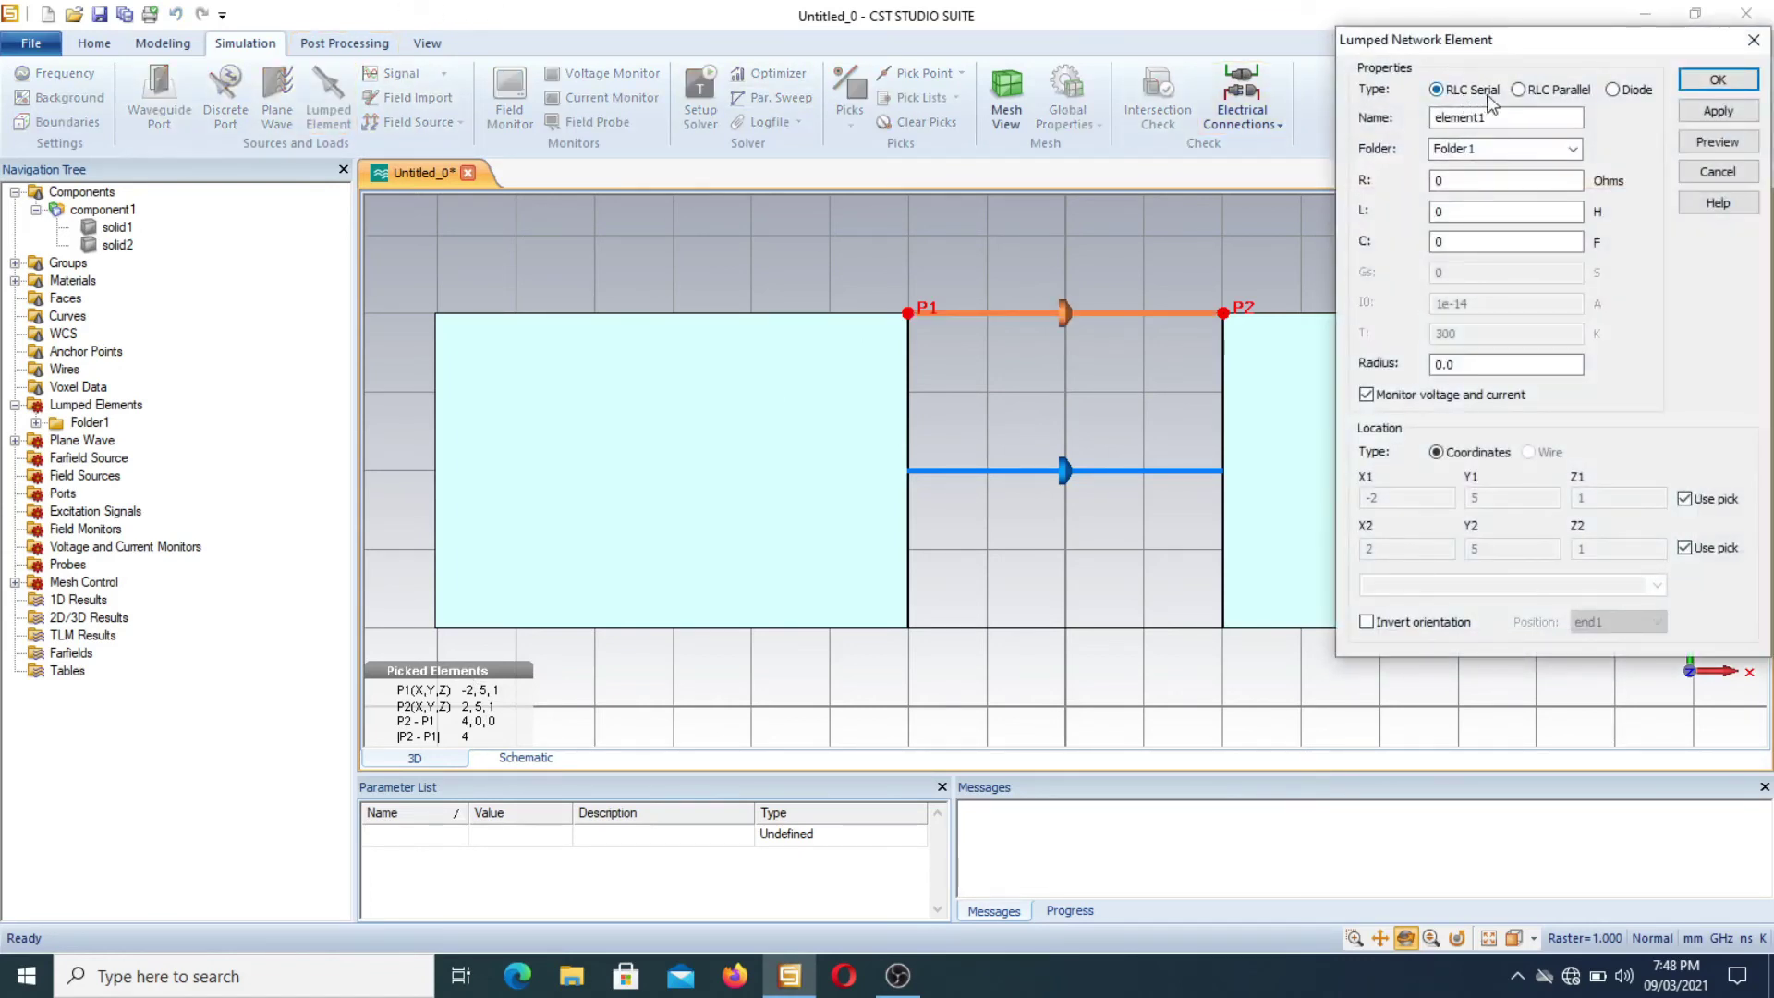
Step: Make the new lumped element a Diode with C 1 and Gs 0.3, and create it
left_click(1614, 92)
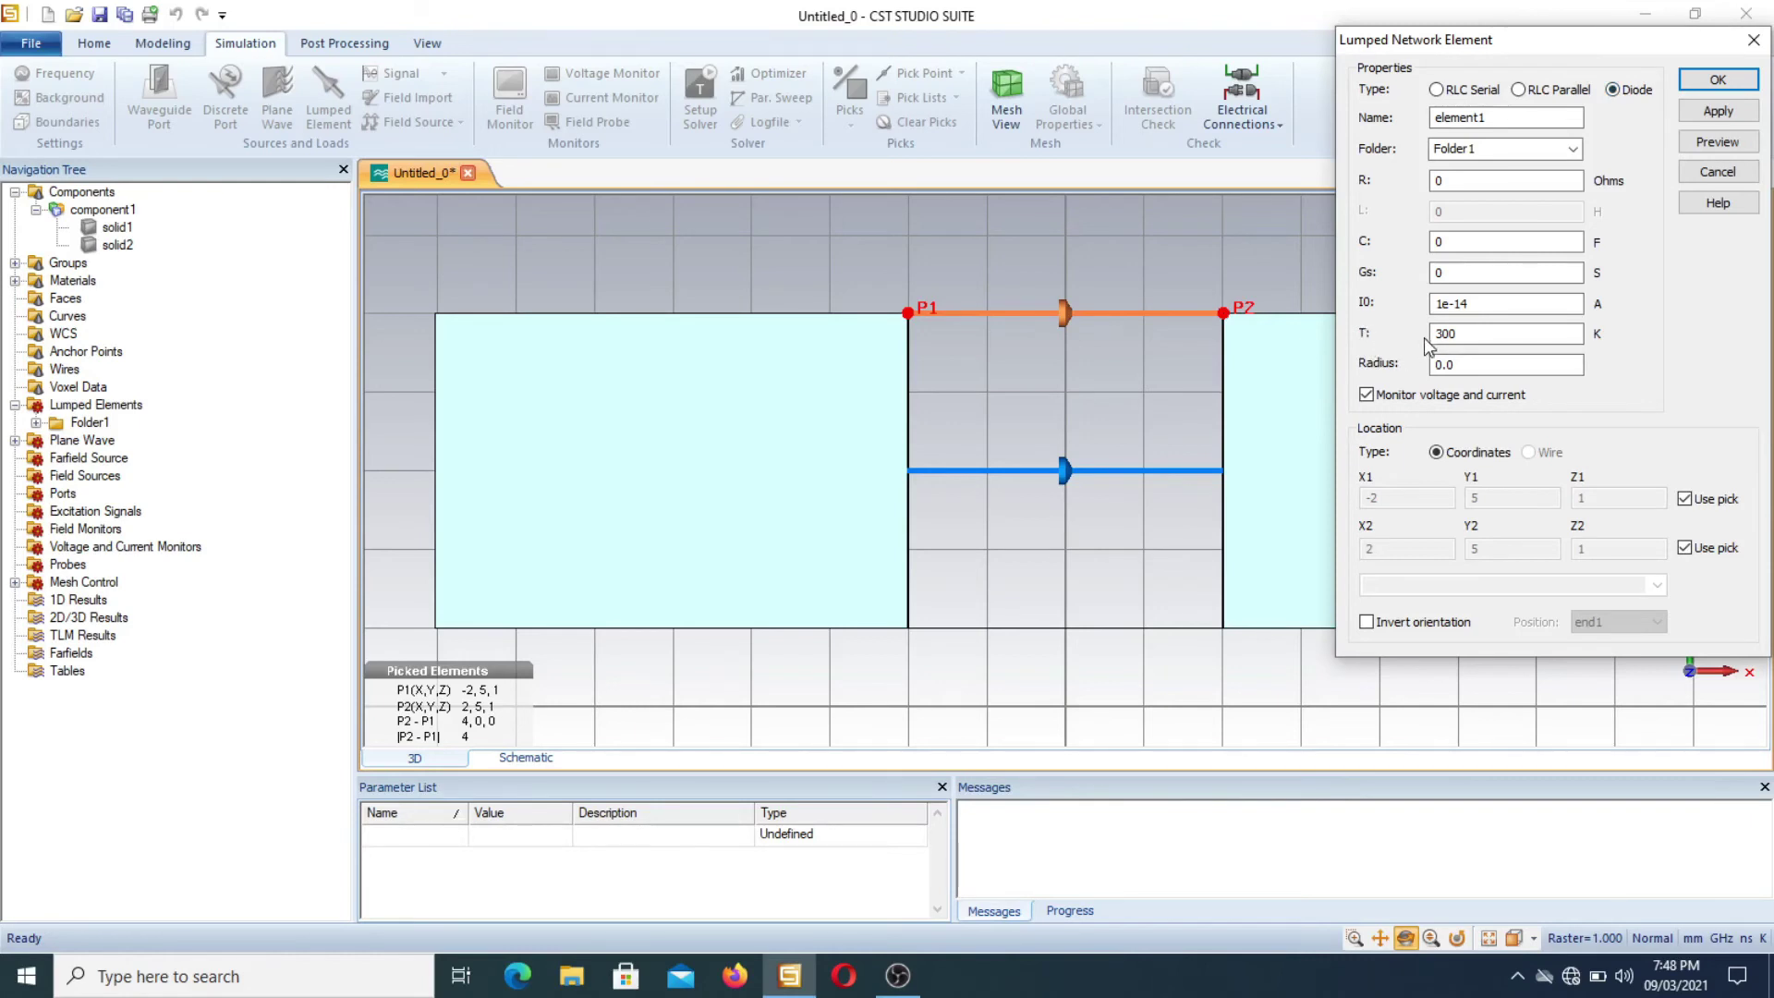
left_click(1458, 365)
left_click(1458, 273)
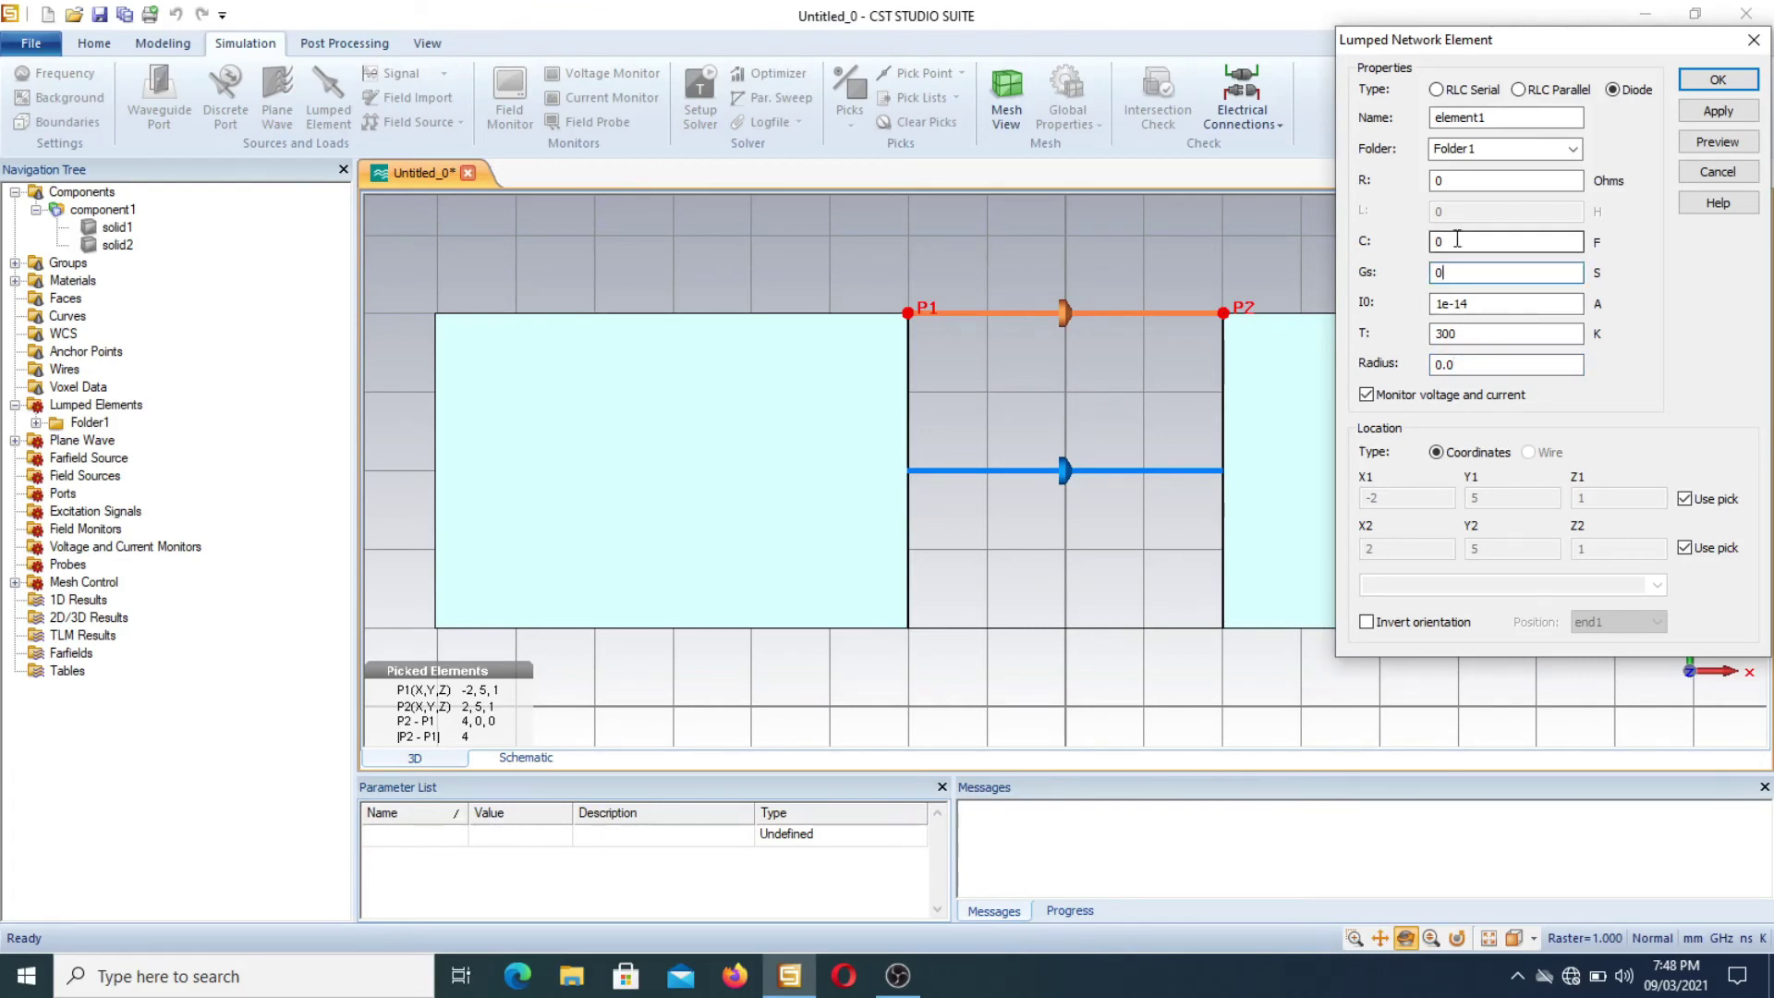
double_click(1458, 239)
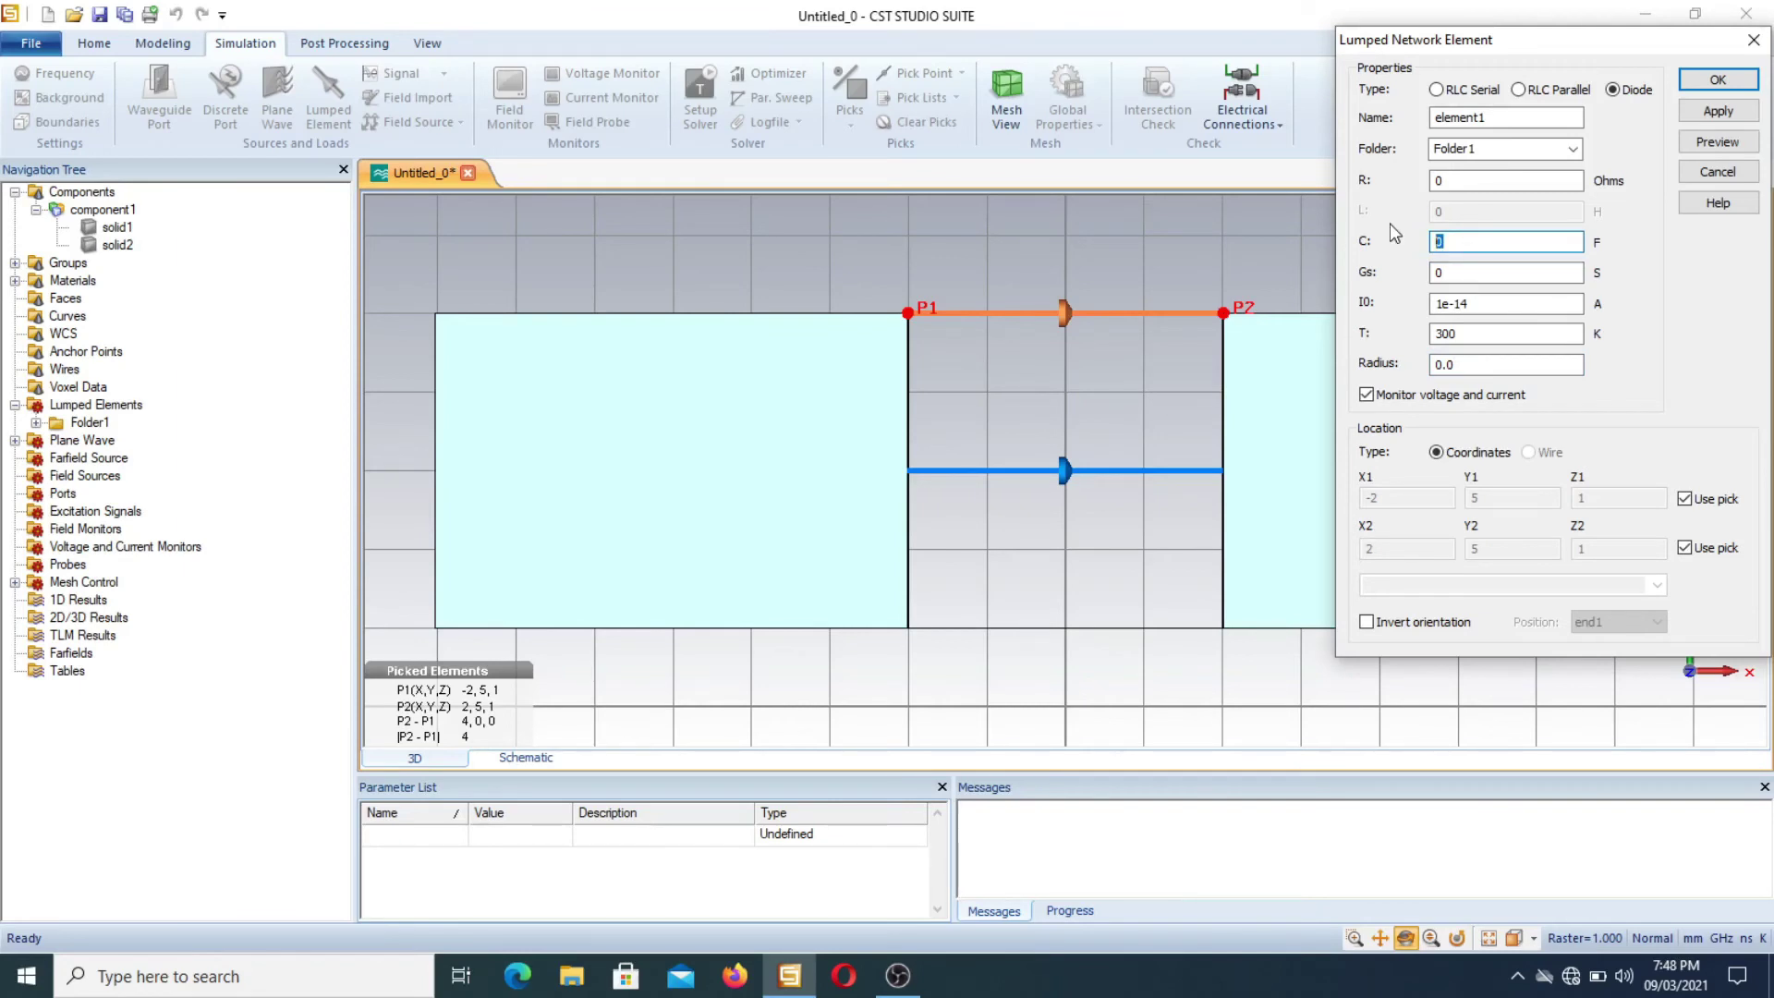
type("1")
left_click(1455, 272)
type(".3")
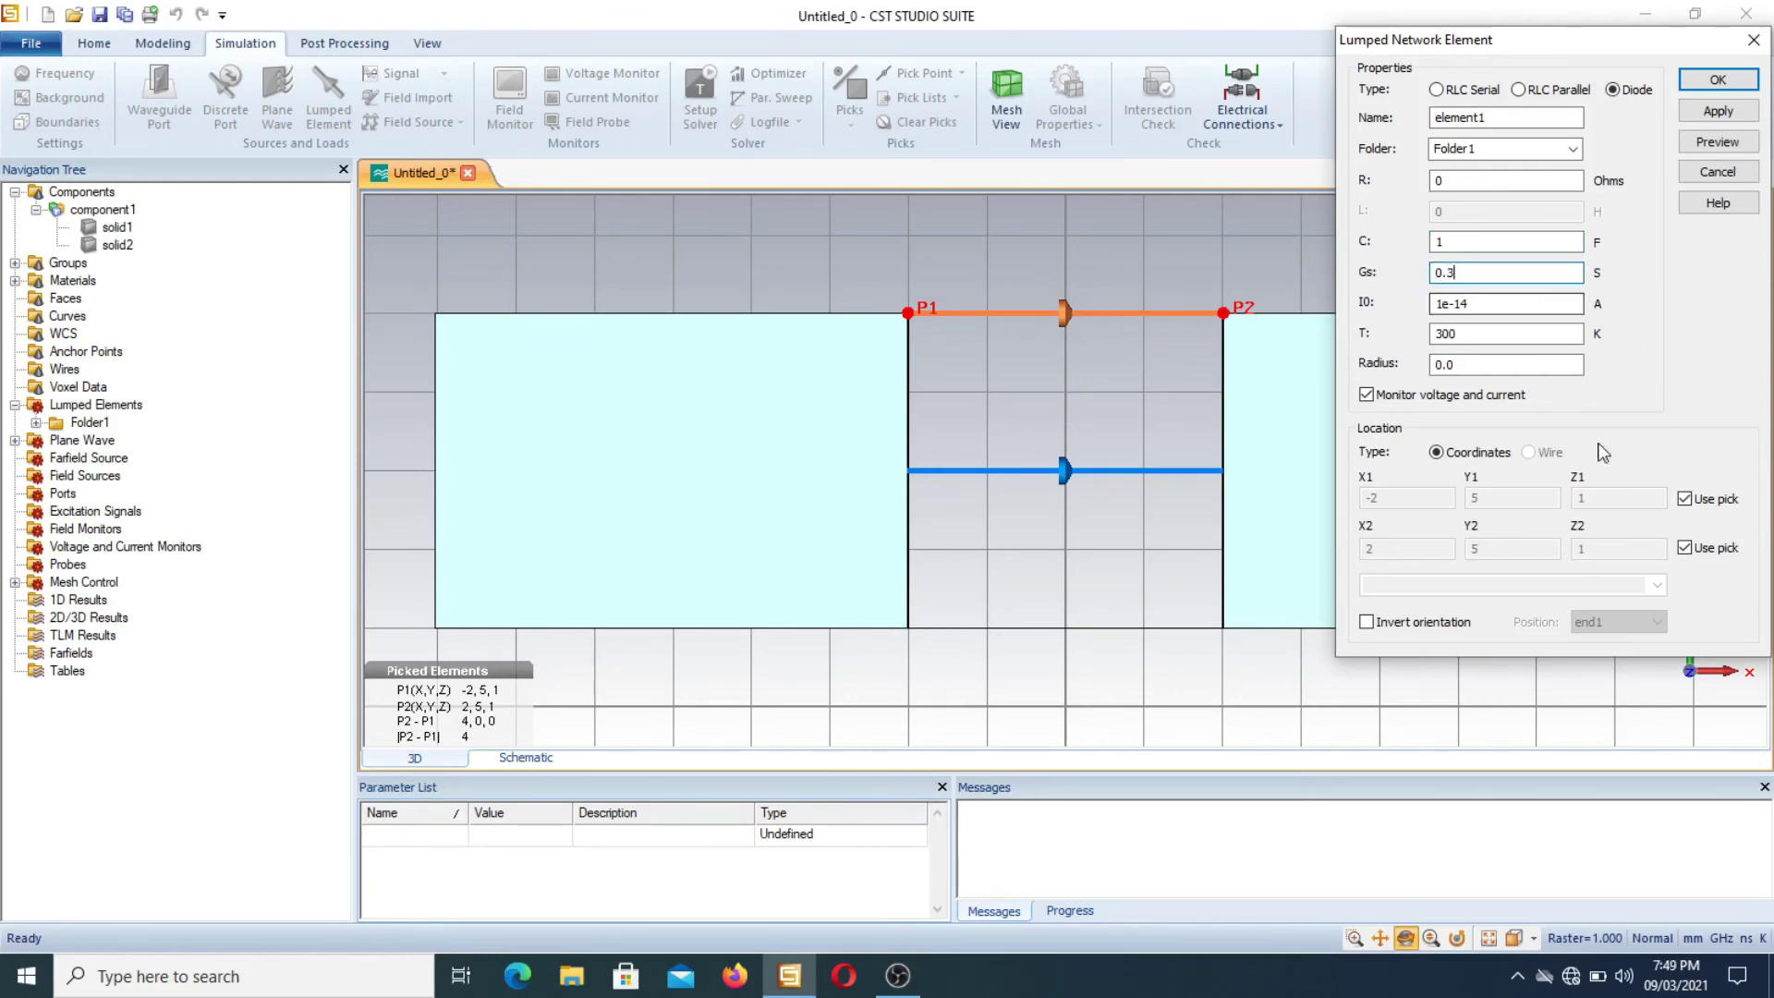
left_click(1720, 85)
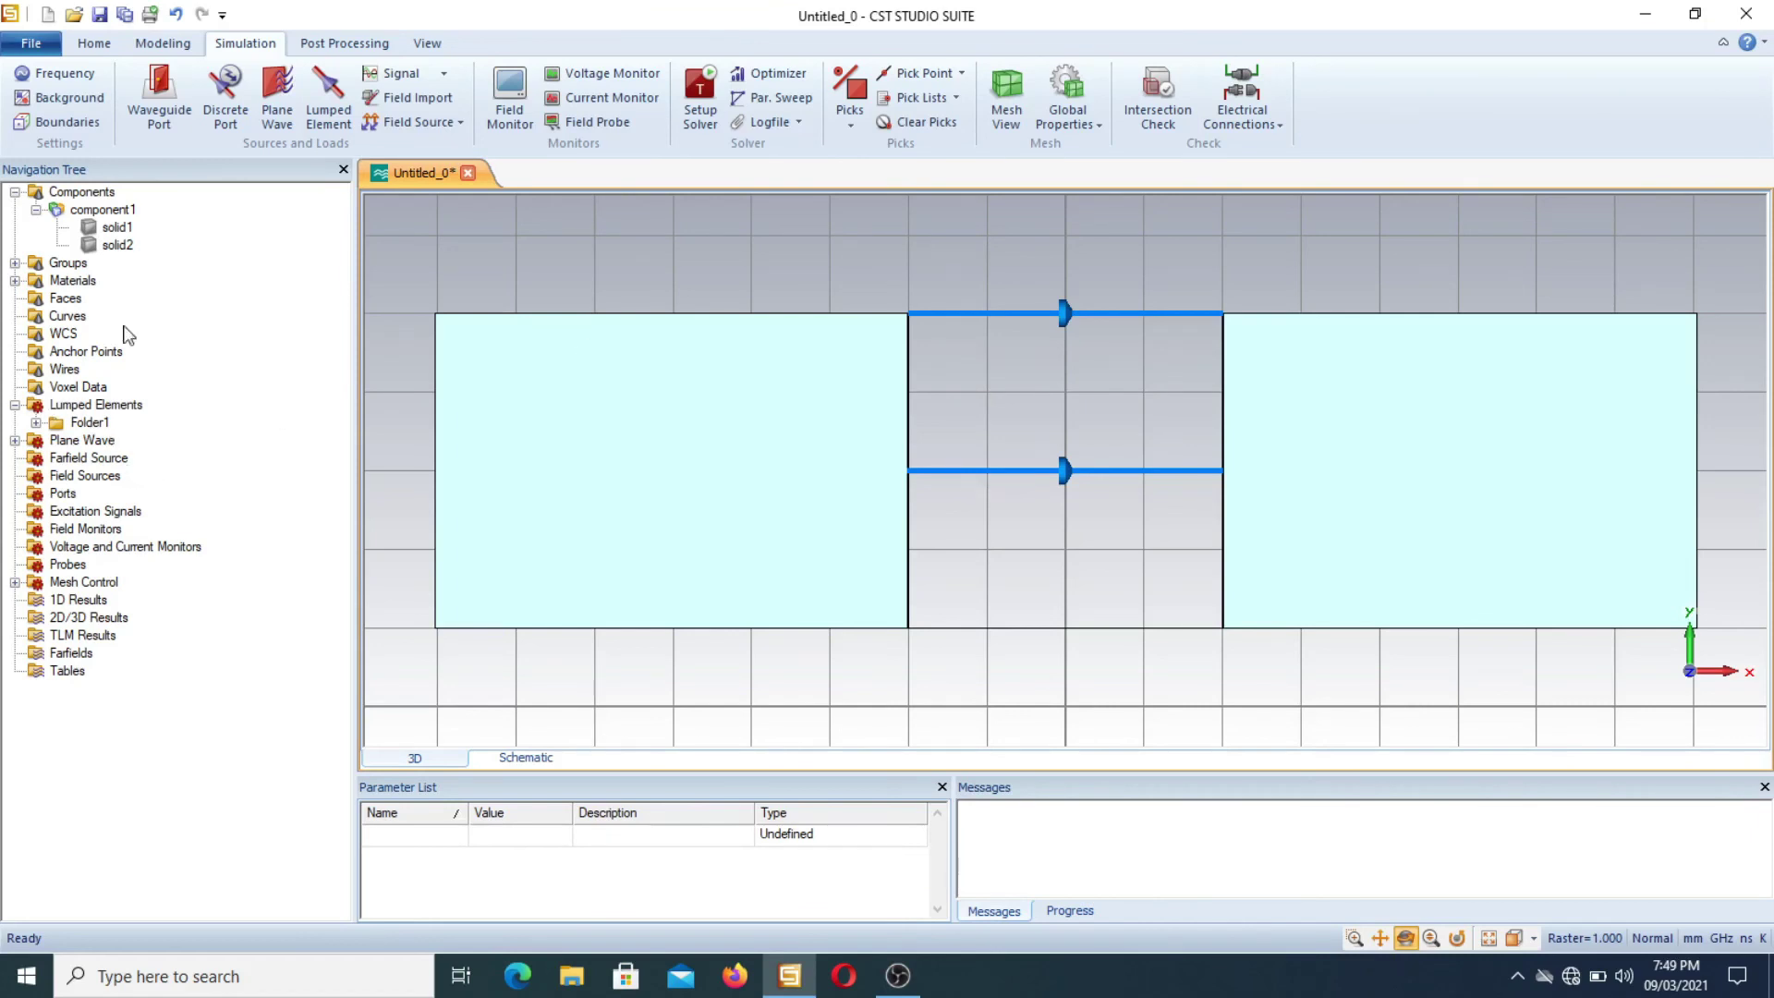
Step: Edit the Resisor element in Folder1 to 200 Ohms, then show the whole model again
left_click(37, 423)
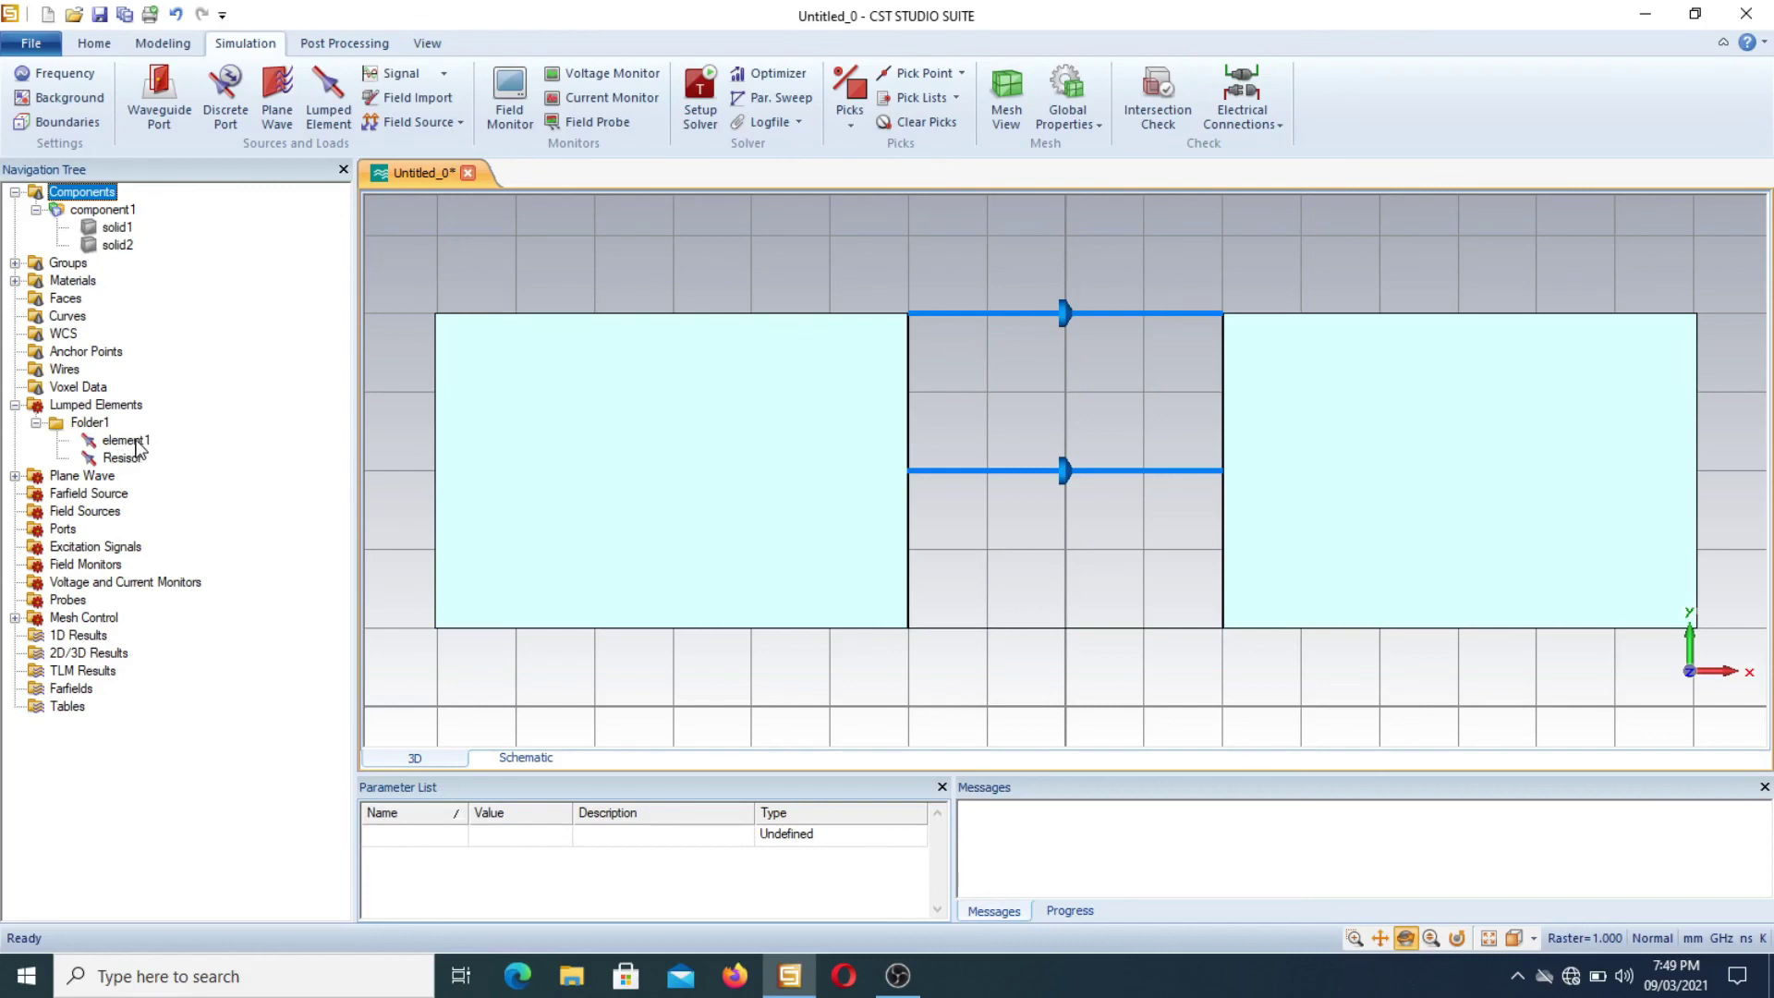
left_click(111, 458)
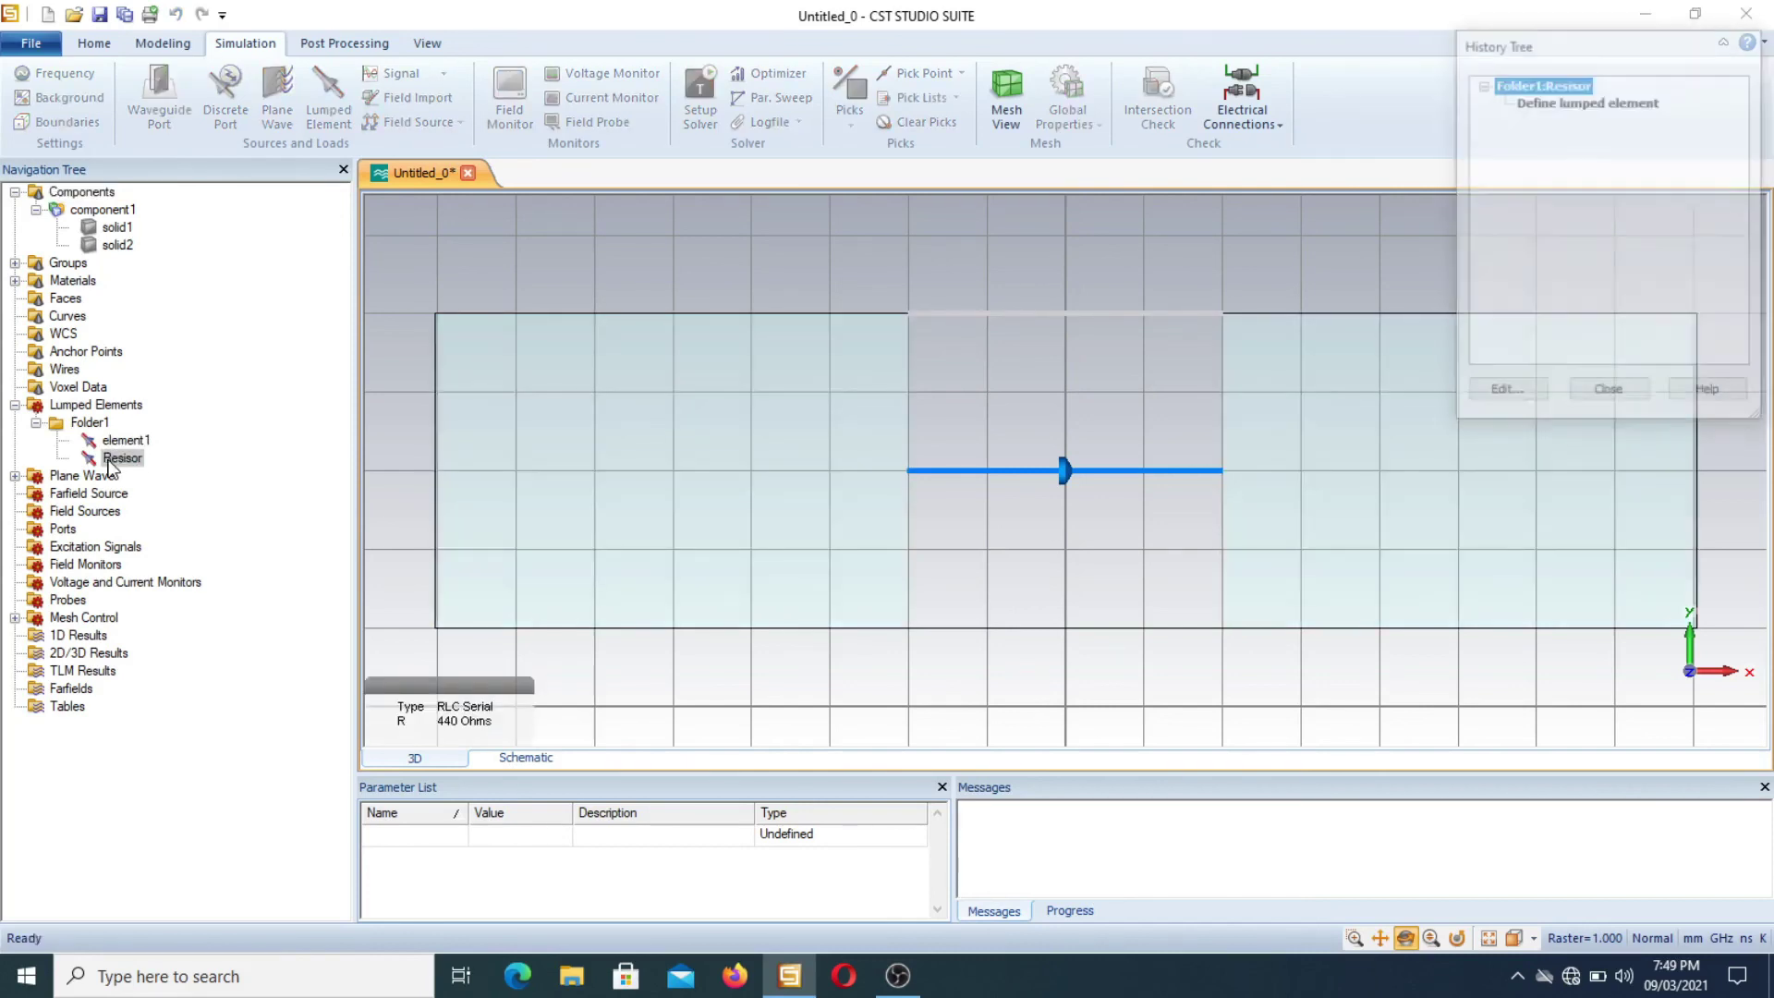
double_click(1561, 102)
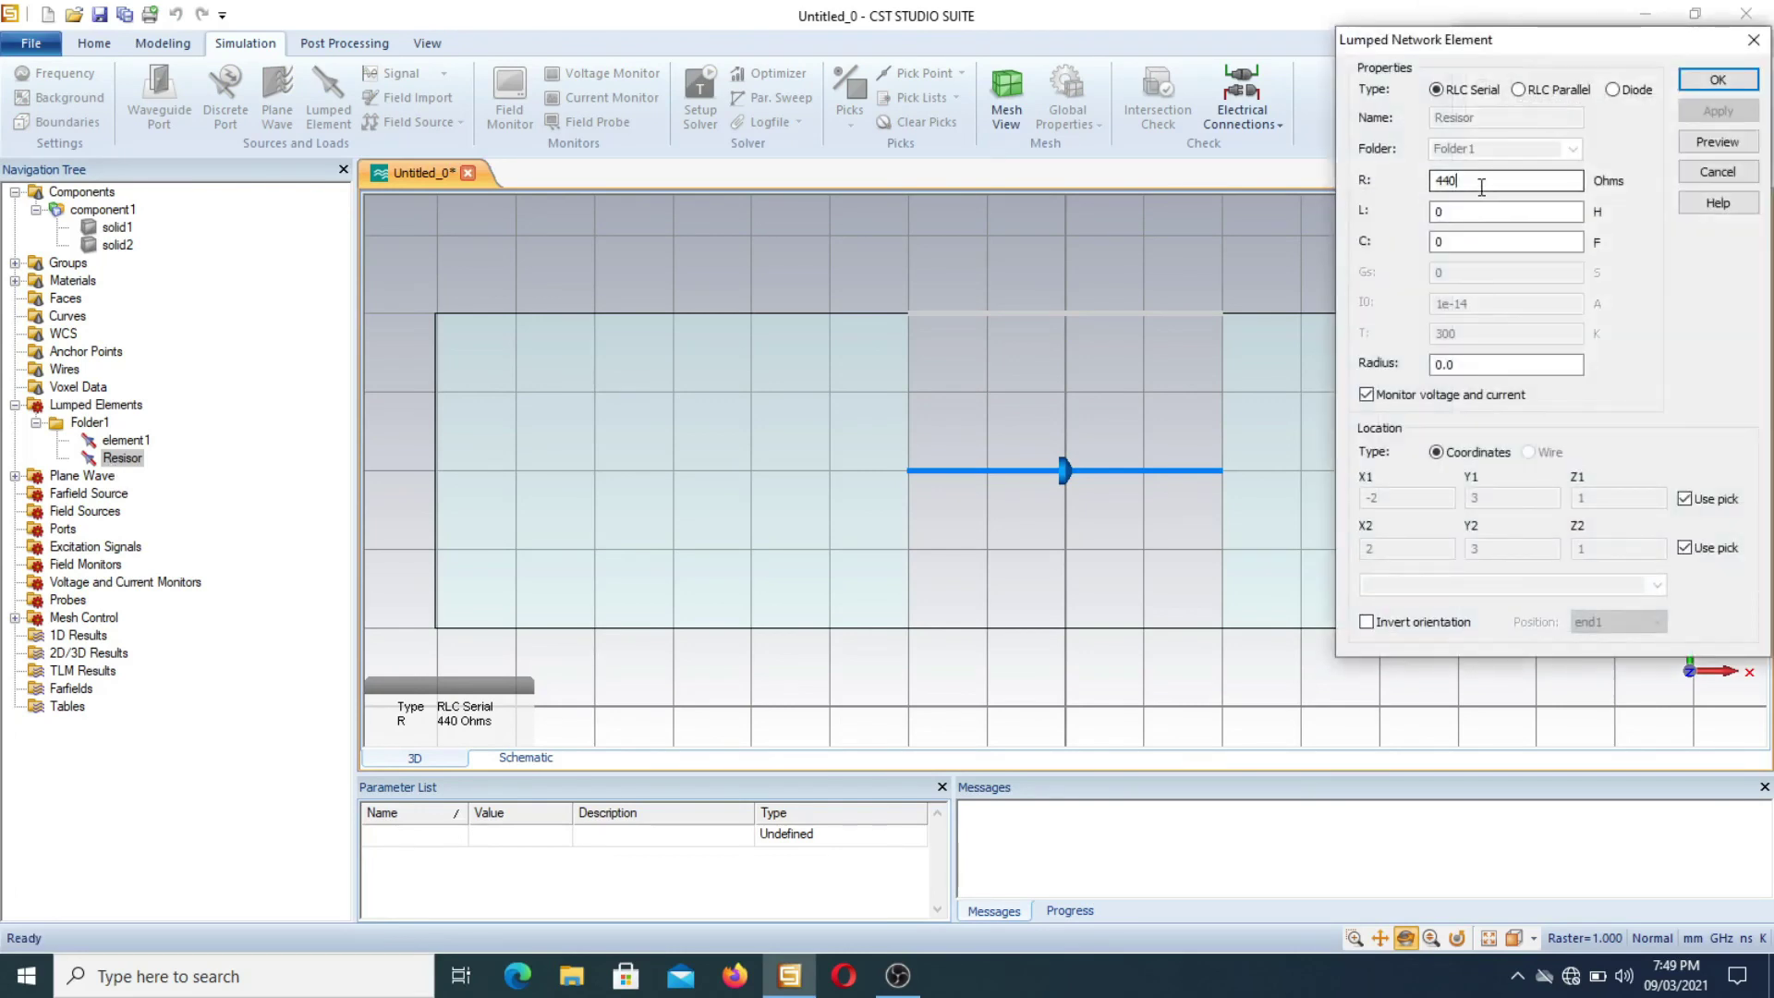
type("200")
left_click(1711, 83)
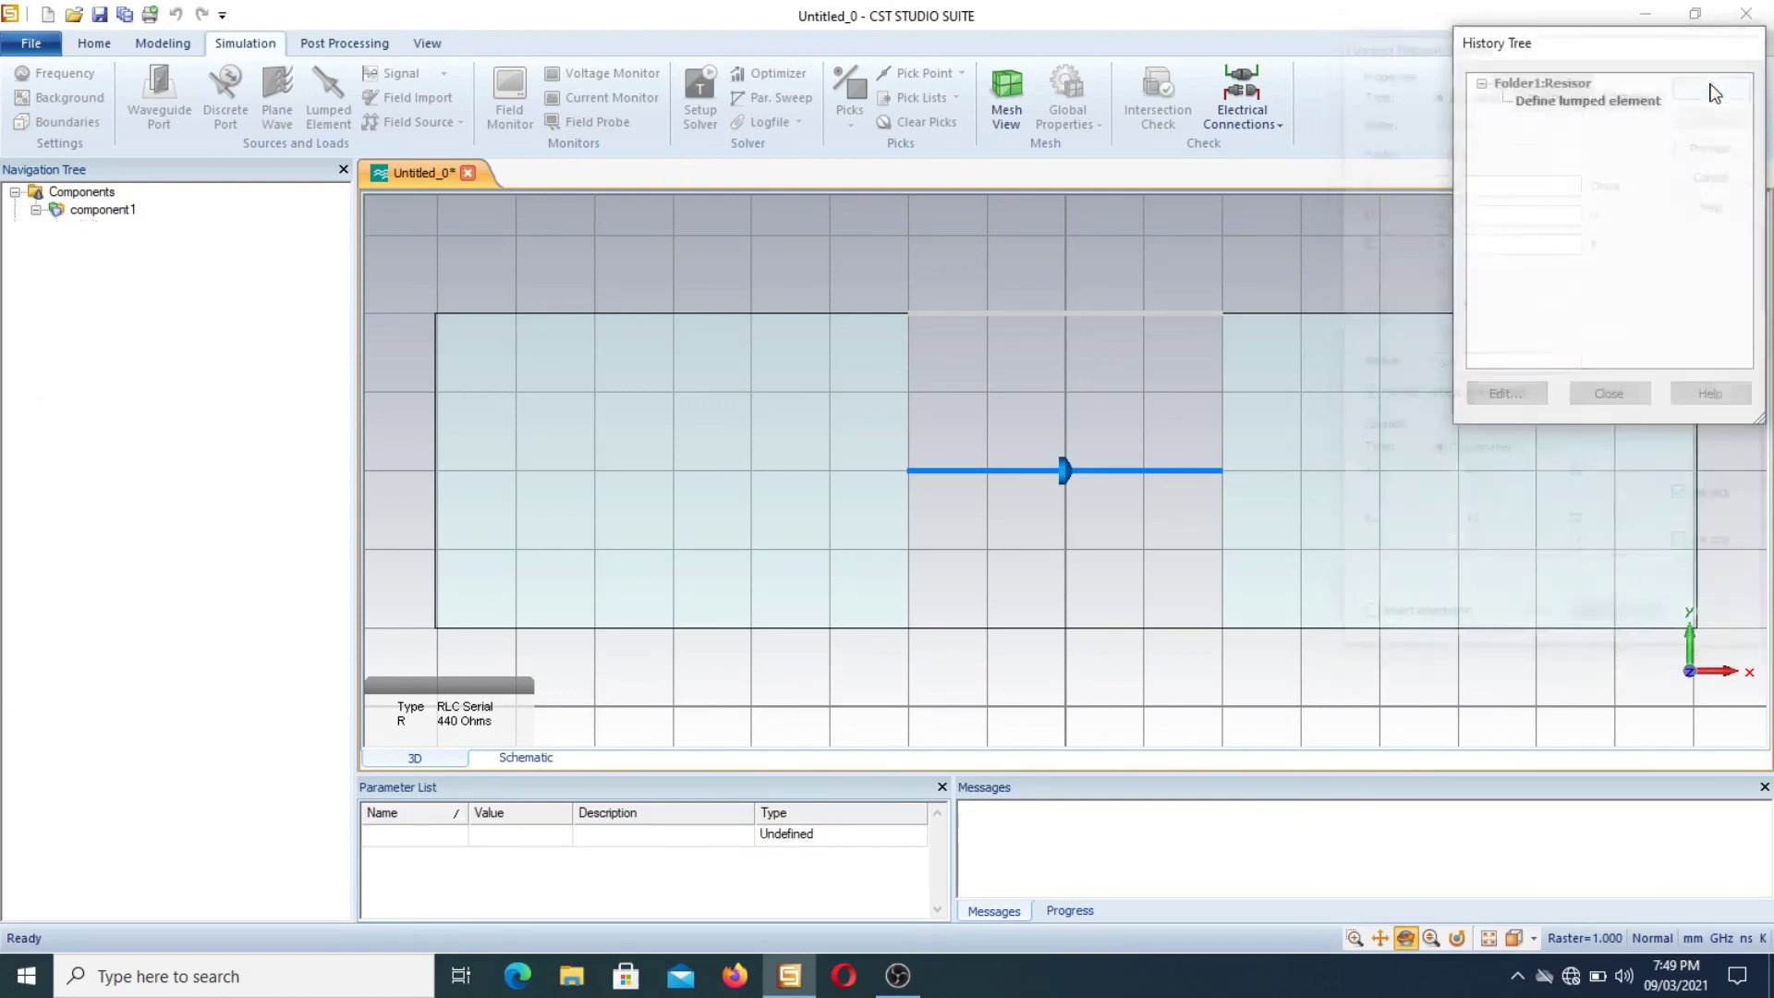
left_click(1594, 398)
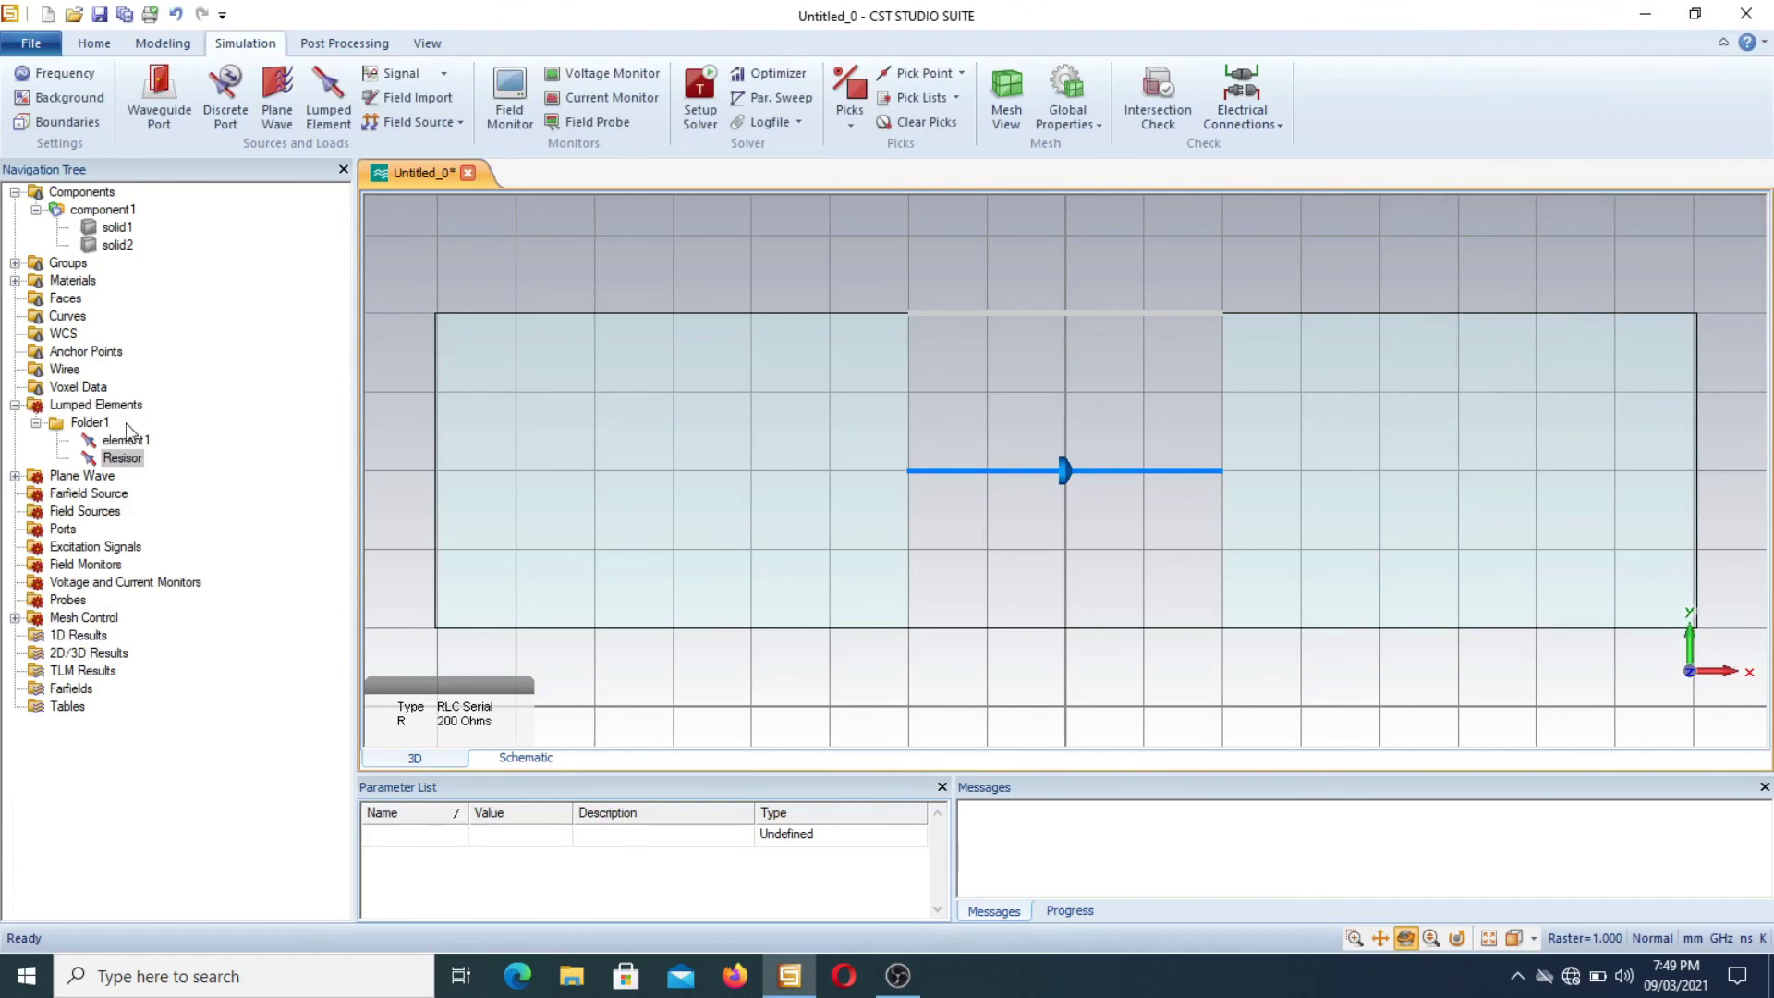
left_click(83, 192)
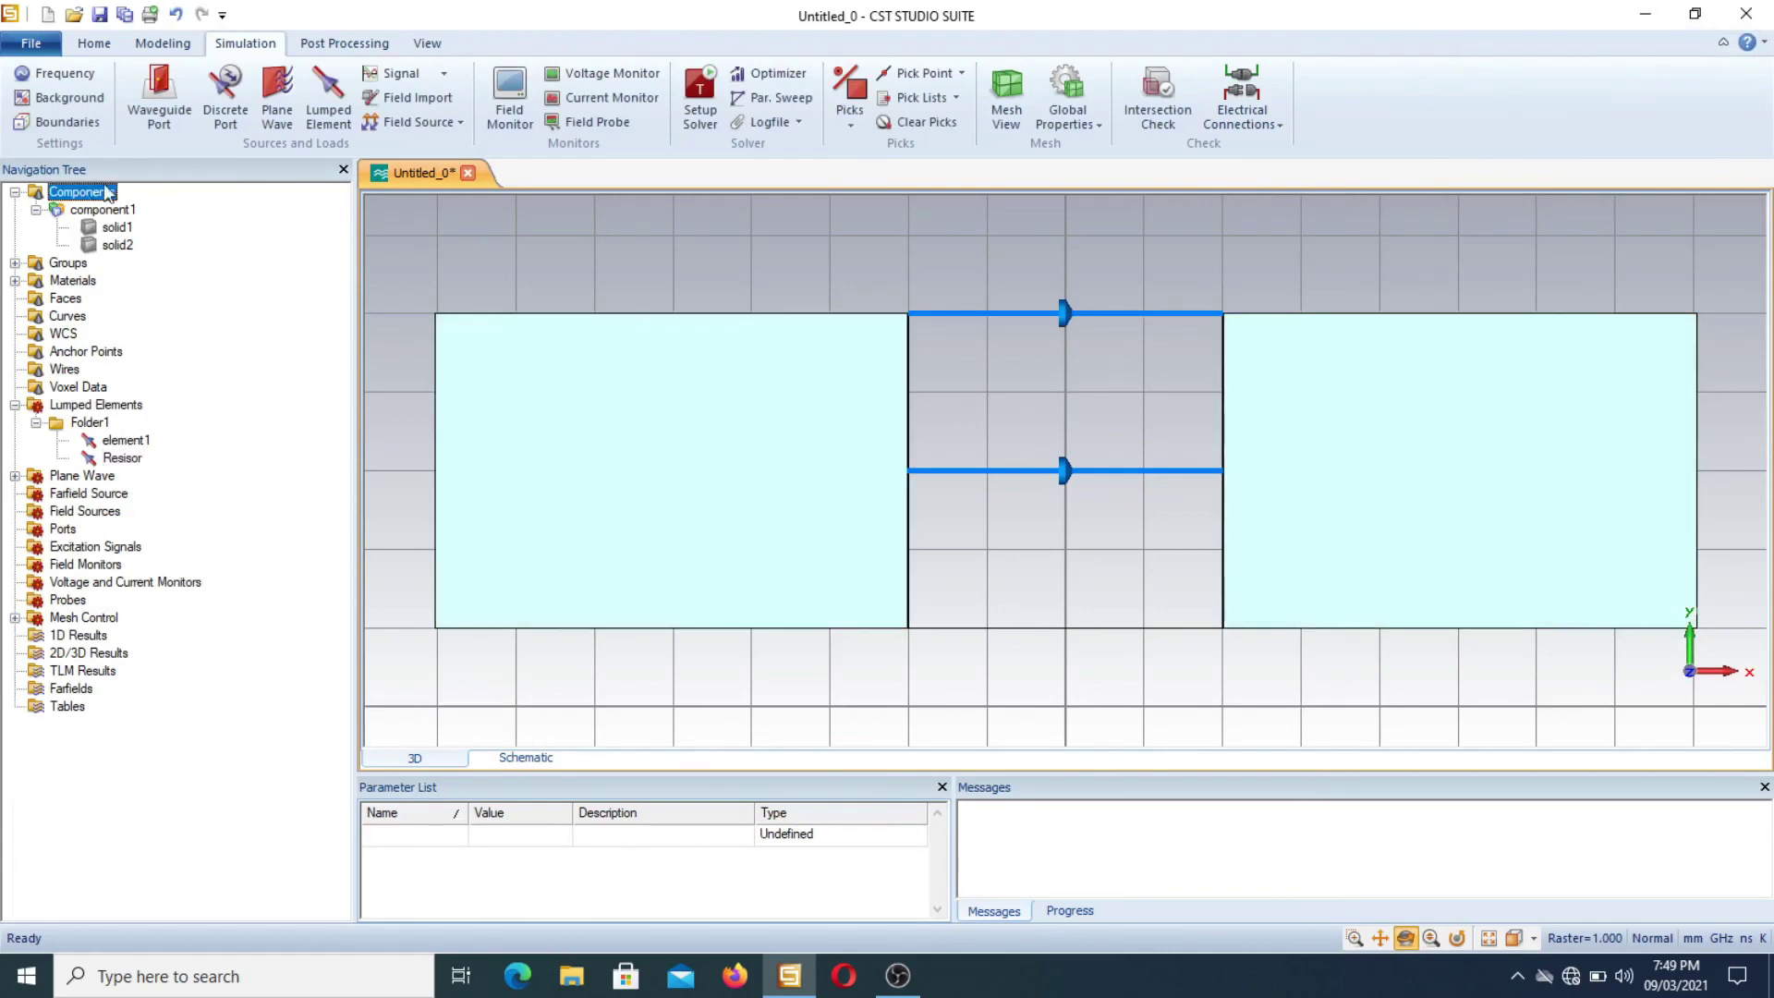